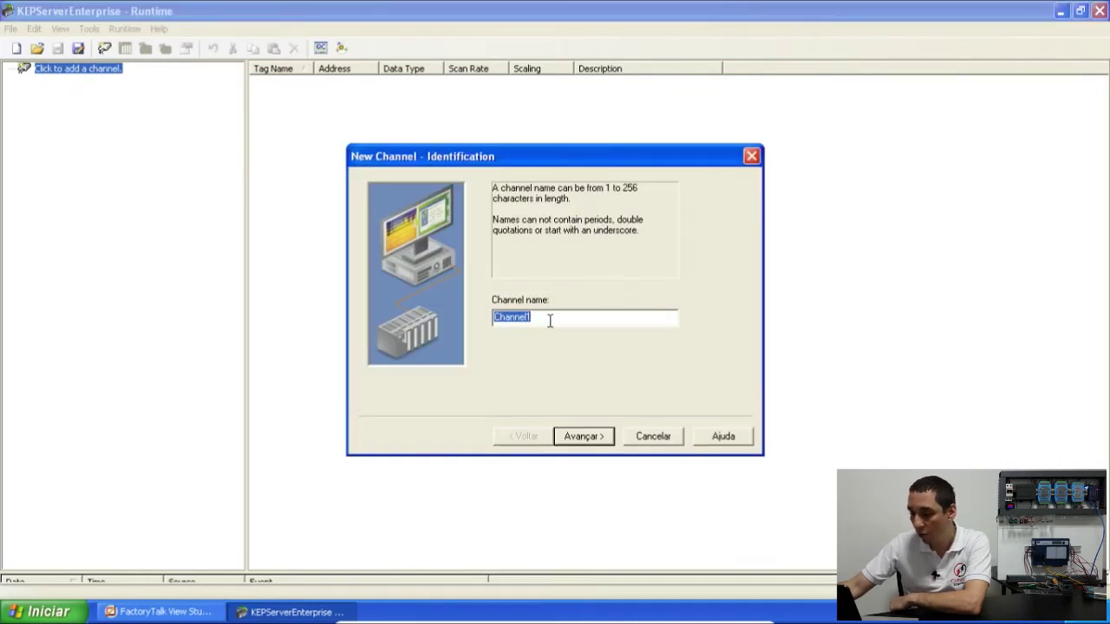
Keep the channel name Channel1 and assign the Modbus Ethernet device driver to the new channel
click(580, 437)
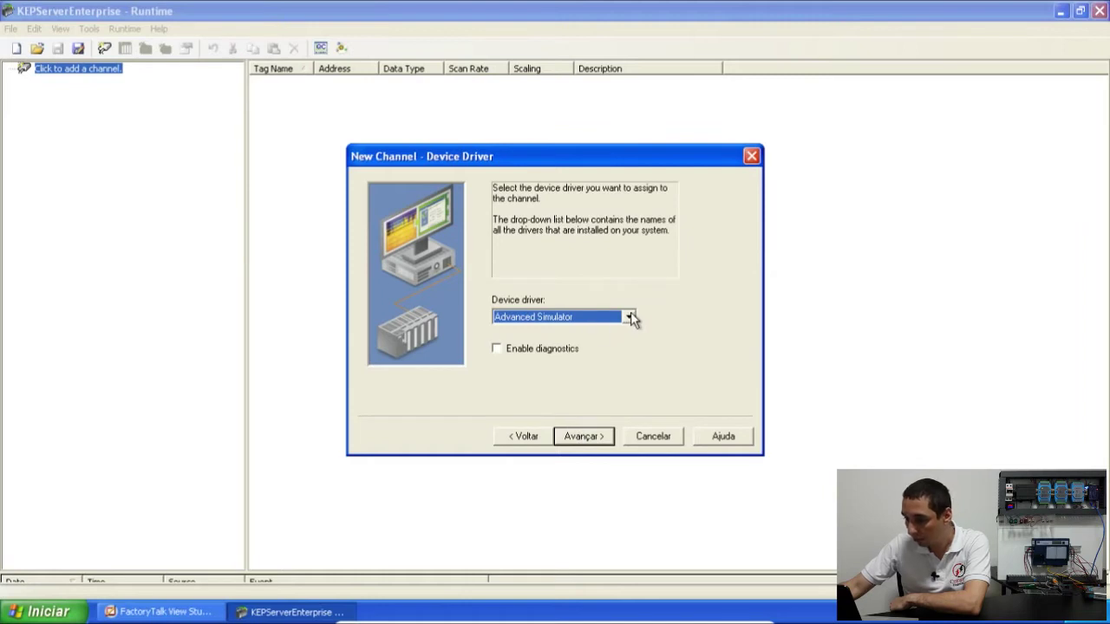
click(629, 318)
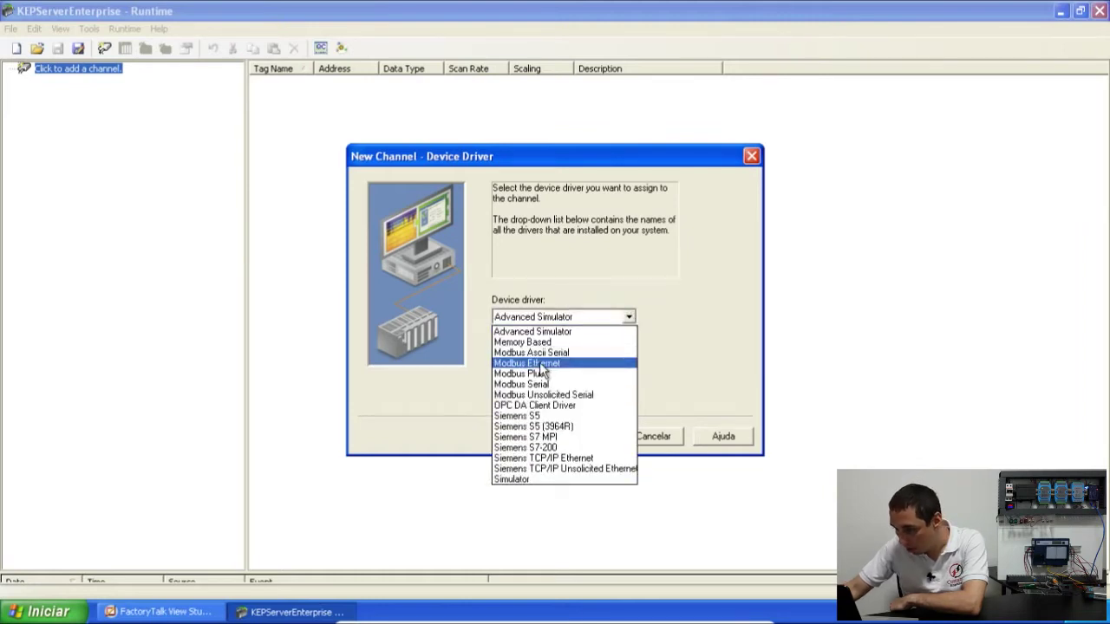
click(546, 364)
click(629, 318)
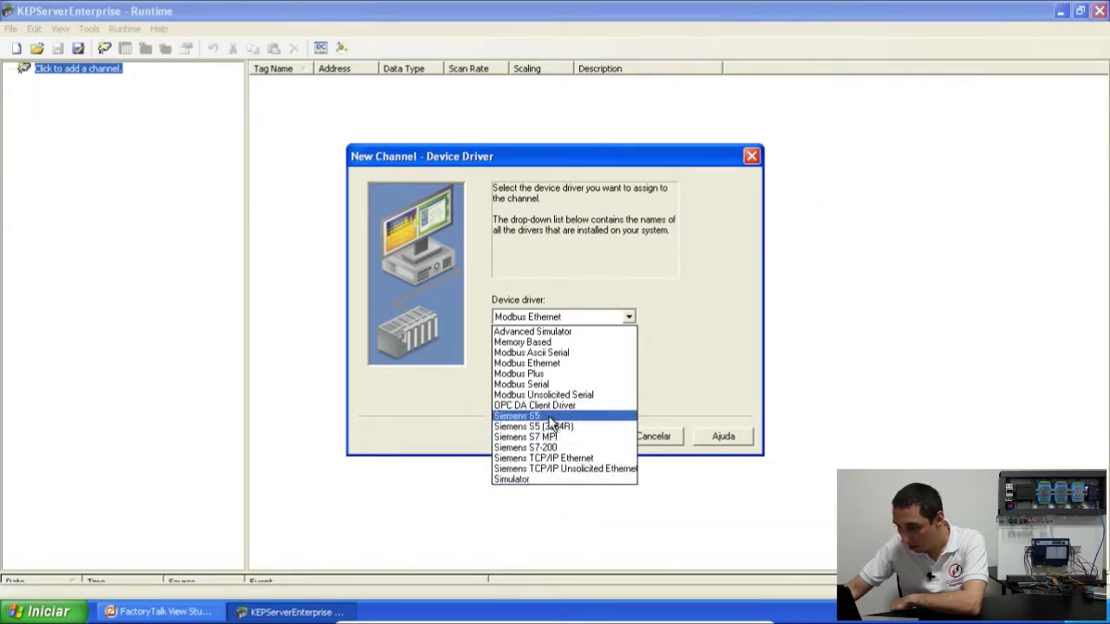
click(533, 363)
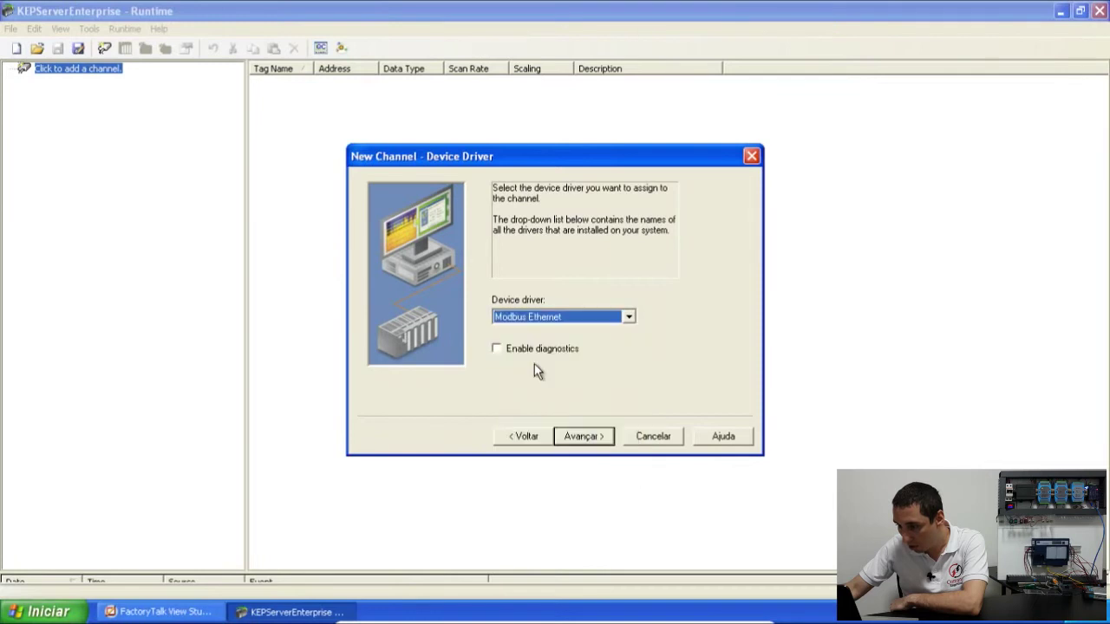
Keep the default network adapter, write optimization and Ethernet socket settings and finish creating the channel
click(583, 434)
click(671, 317)
click(672, 319)
click(580, 436)
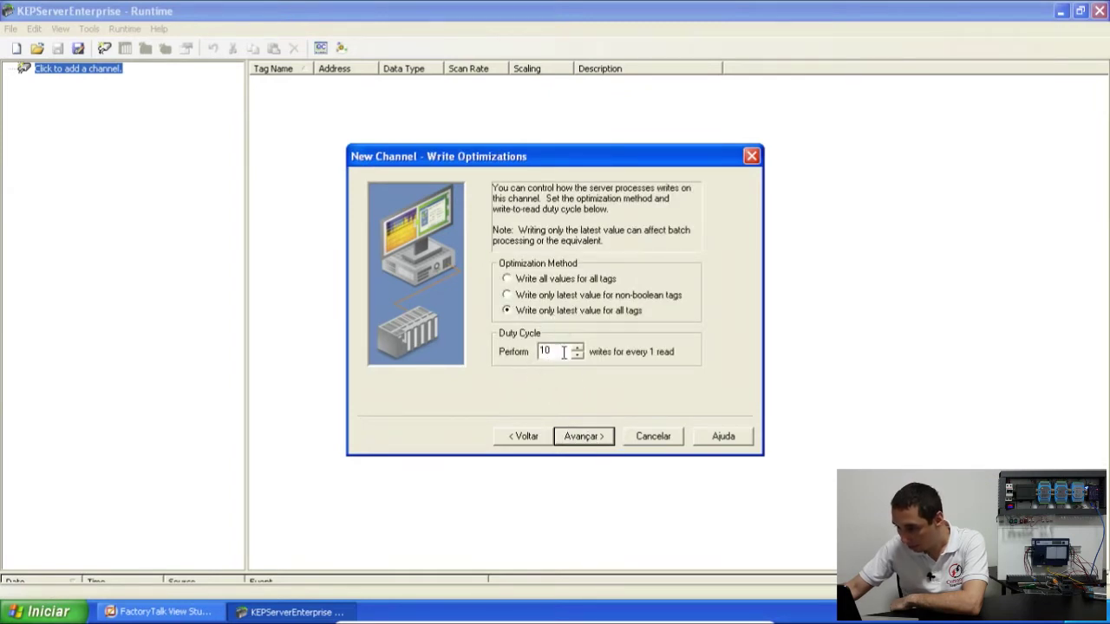
click(582, 439)
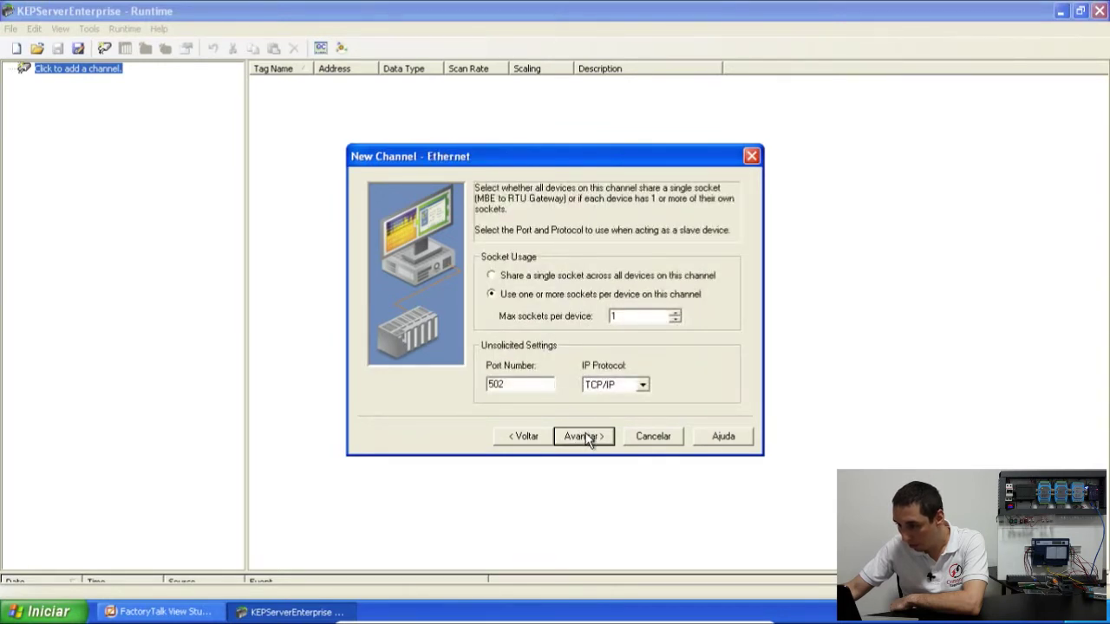
click(588, 440)
click(588, 439)
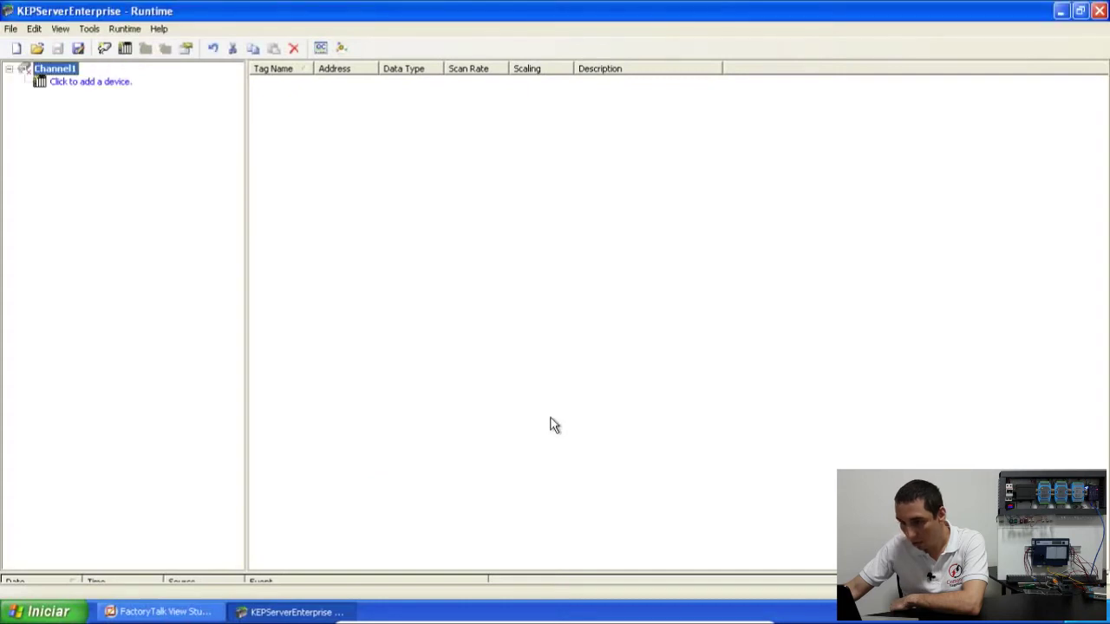
Add a device named PLC300 to Channel1 with the Modbus device model
click(69, 85)
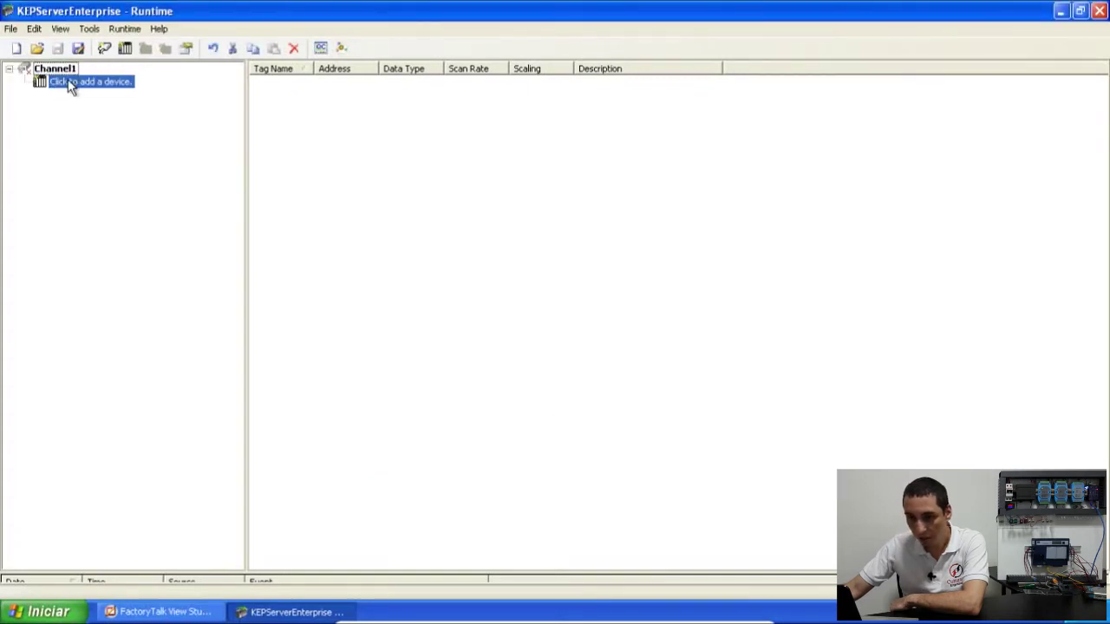
text(PLC300)
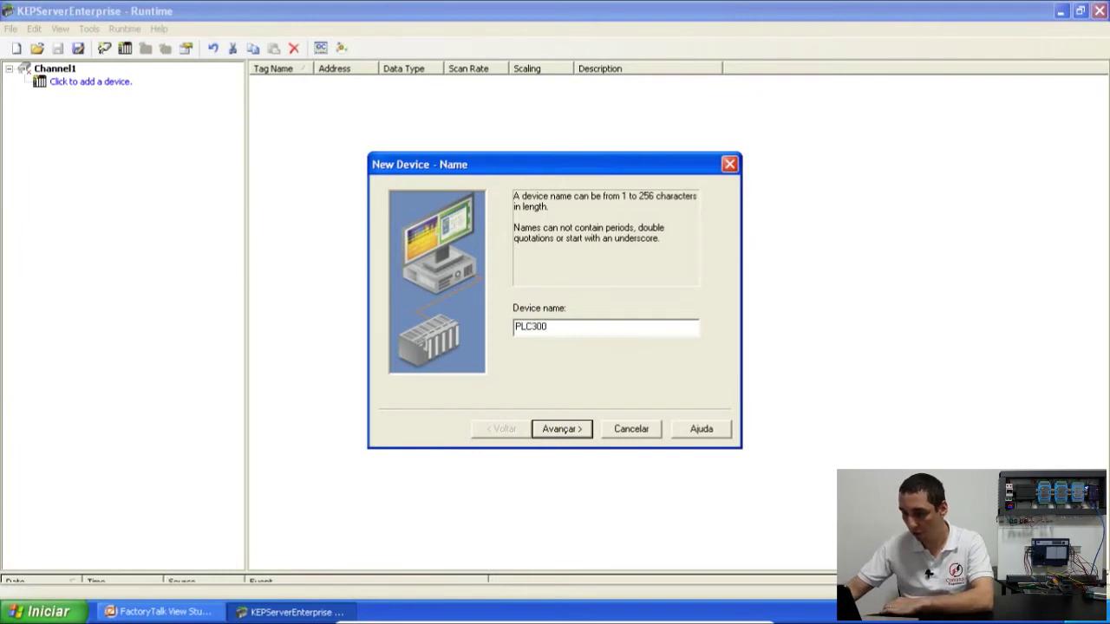
click(564, 427)
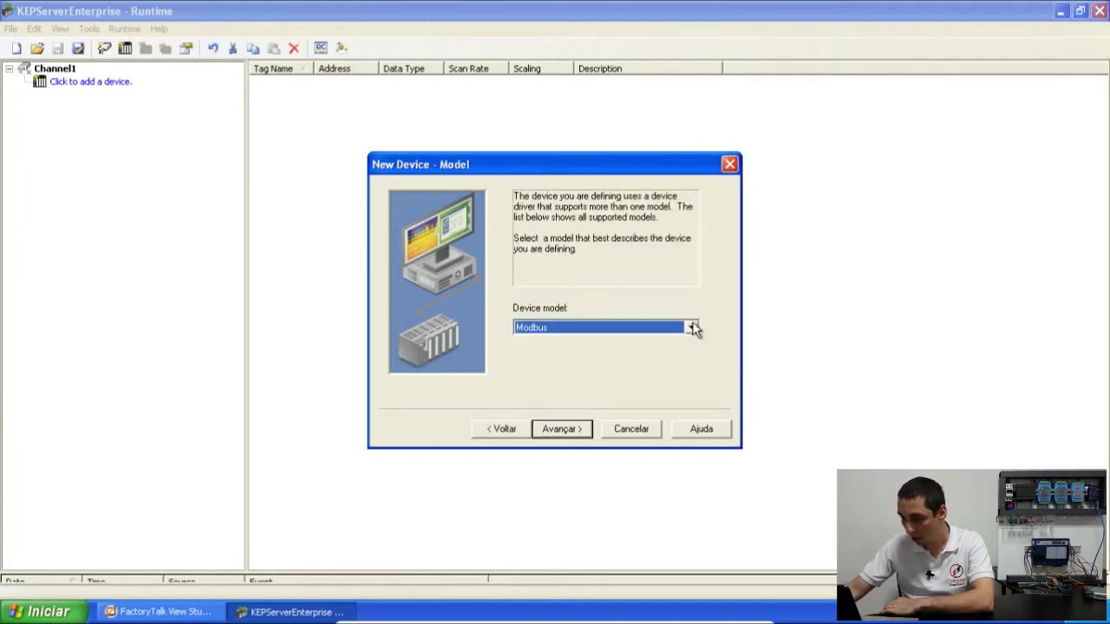
click(691, 327)
click(543, 342)
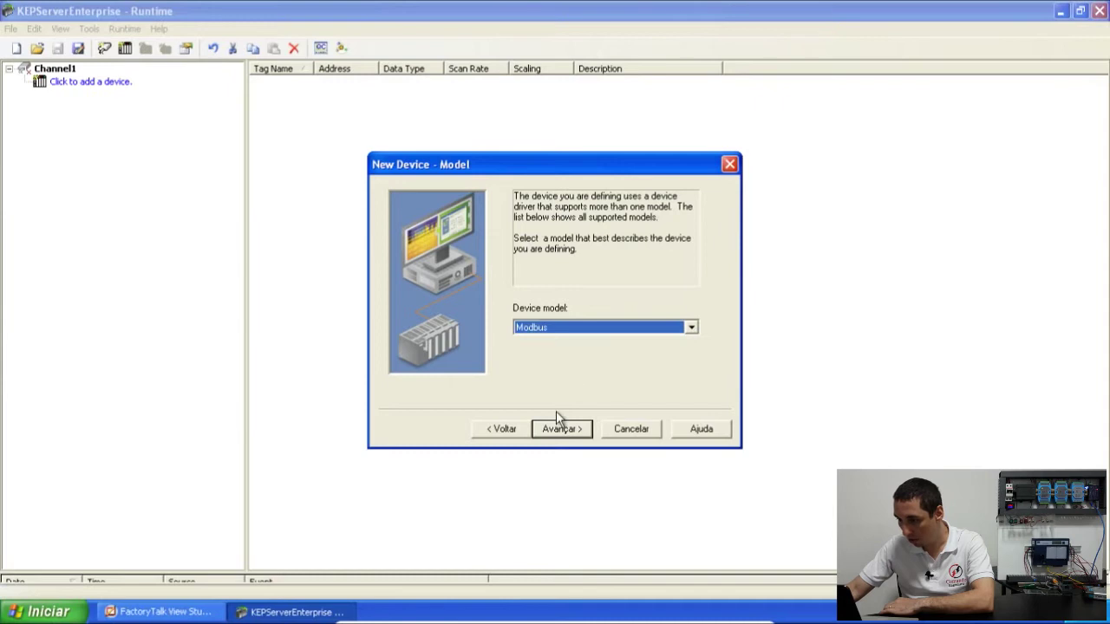
click(561, 428)
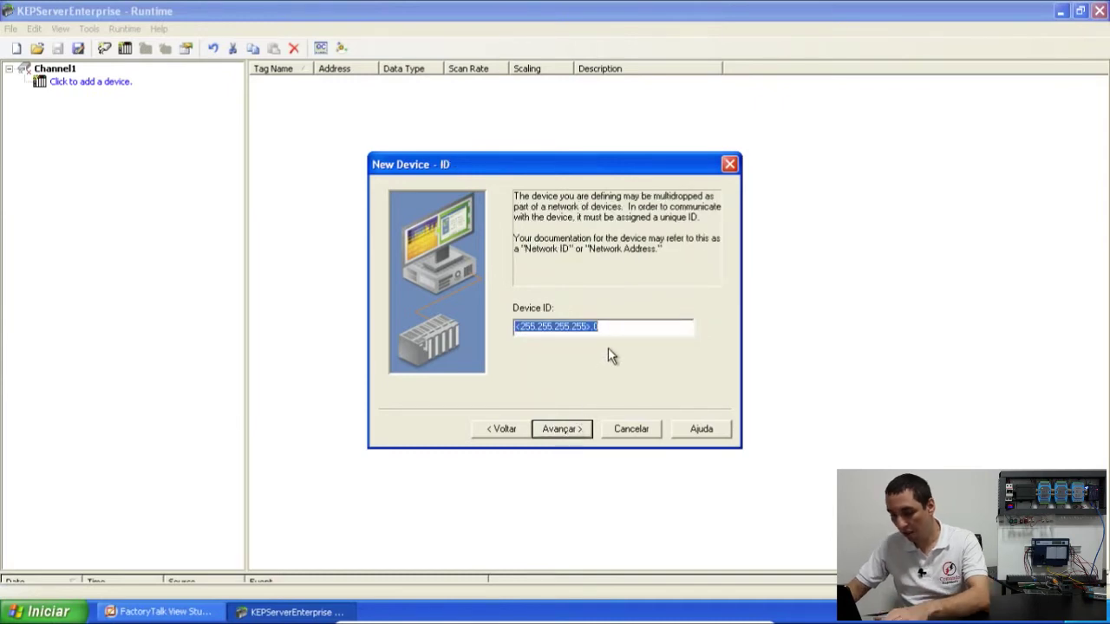
Set the new device's ID to 192.168.0.10
text(192.1)
text(5)
text(68)
text(.0.10)
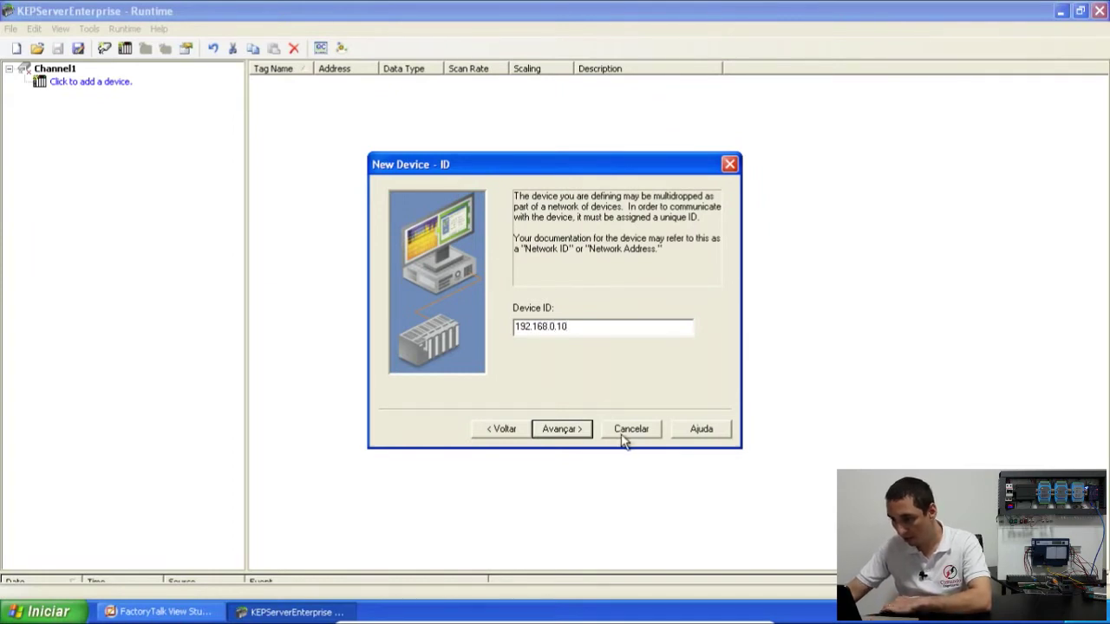
click(562, 430)
Accept the remaining device defaults, keeping database creation at Do not generate on startup, and finish creating the device
click(568, 431)
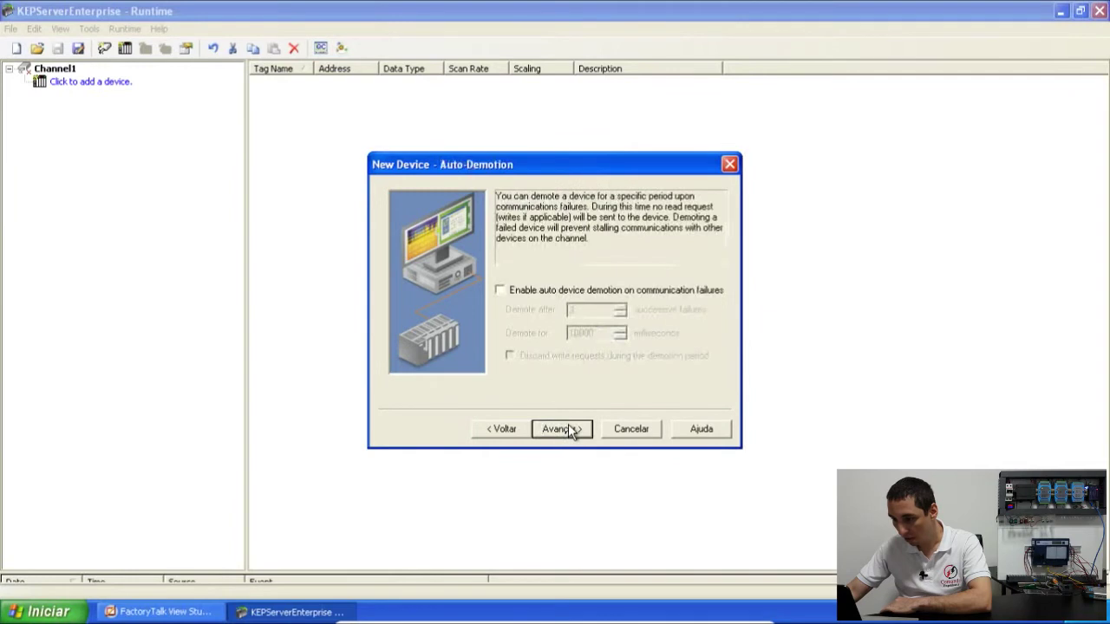
click(570, 431)
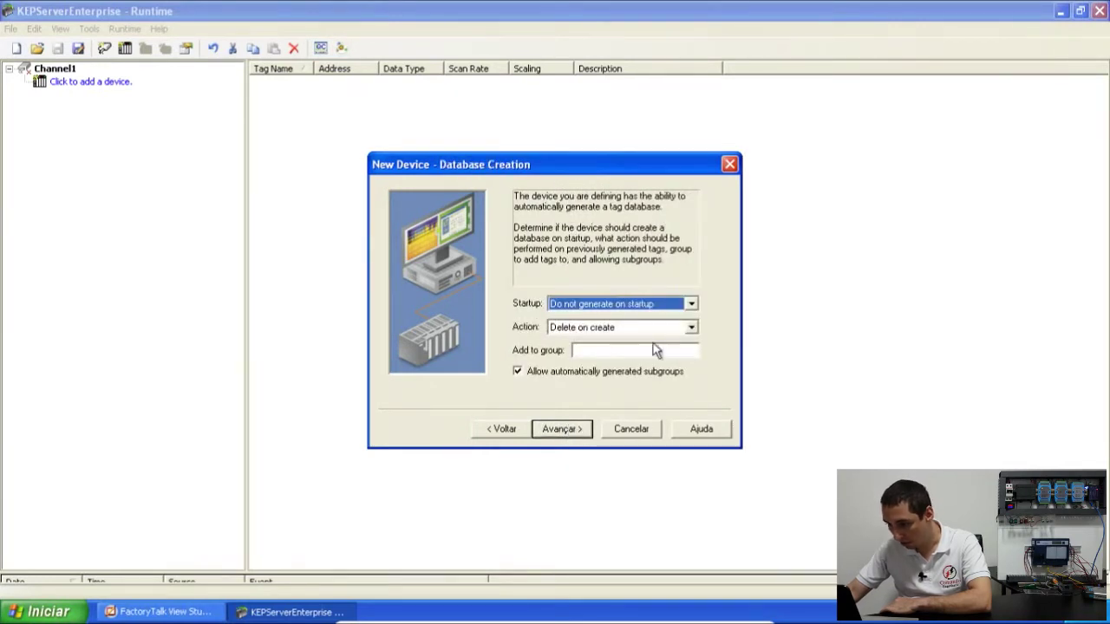
click(692, 305)
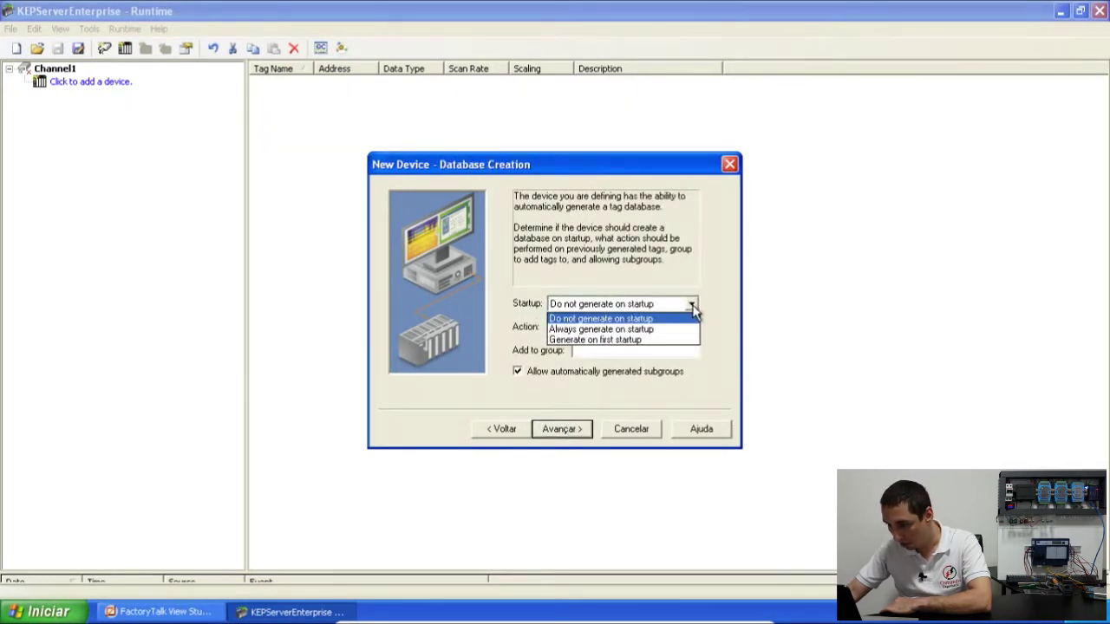
click(693, 307)
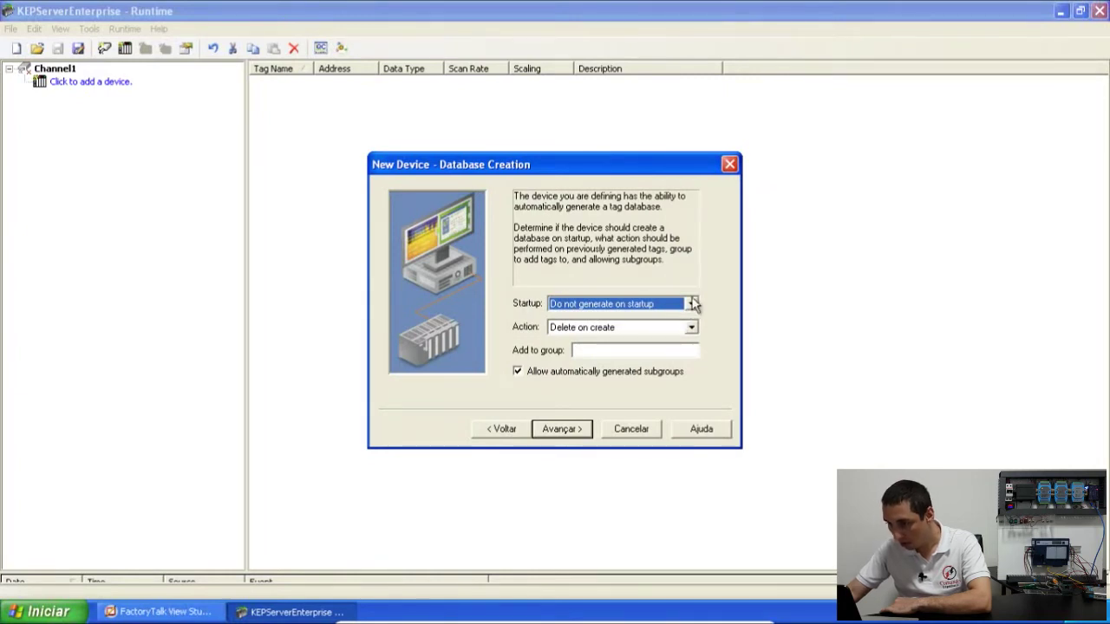
click(564, 428)
click(565, 432)
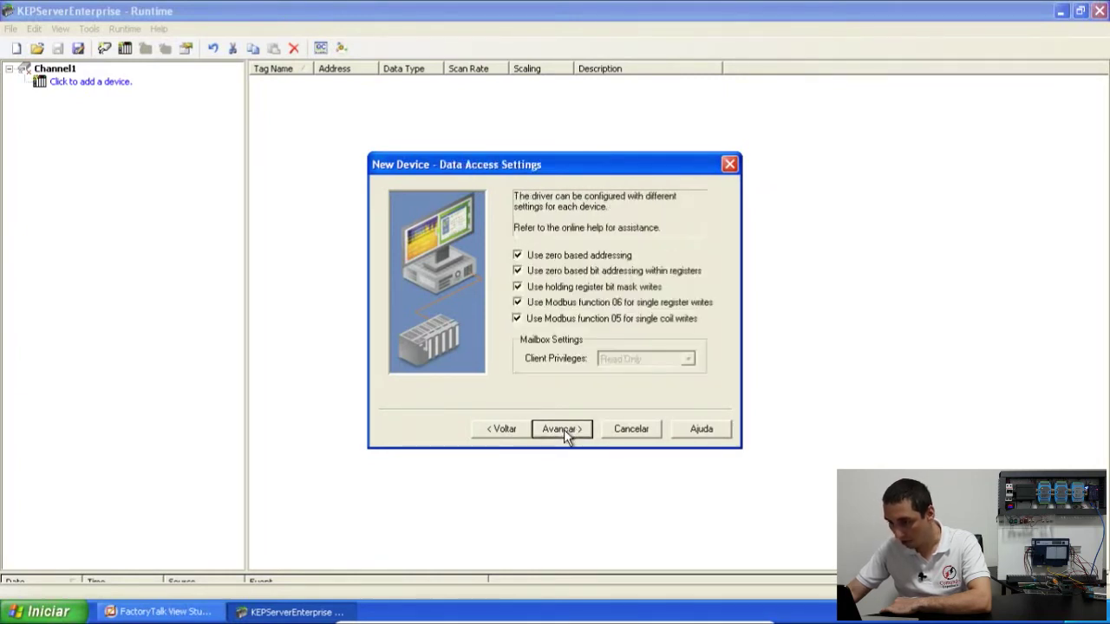
click(564, 430)
click(564, 430)
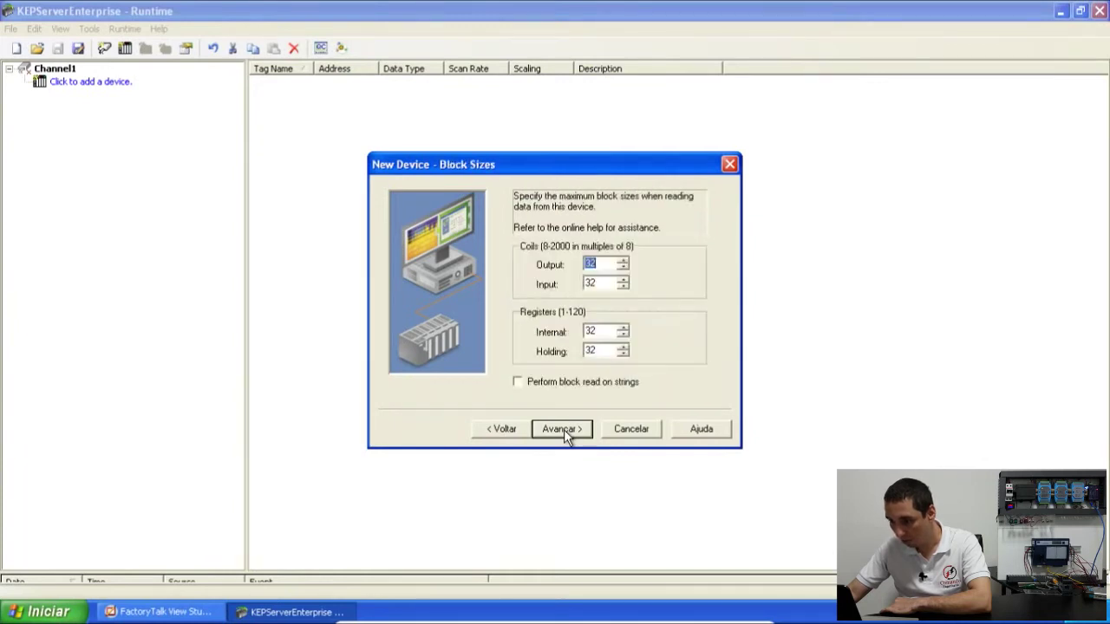
click(564, 430)
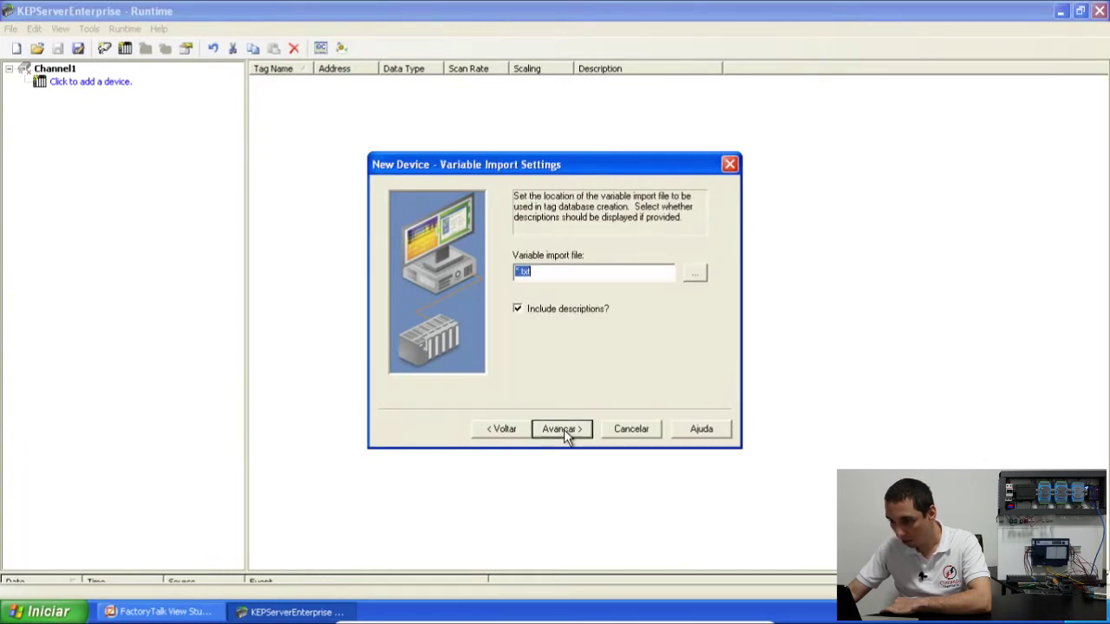
click(564, 430)
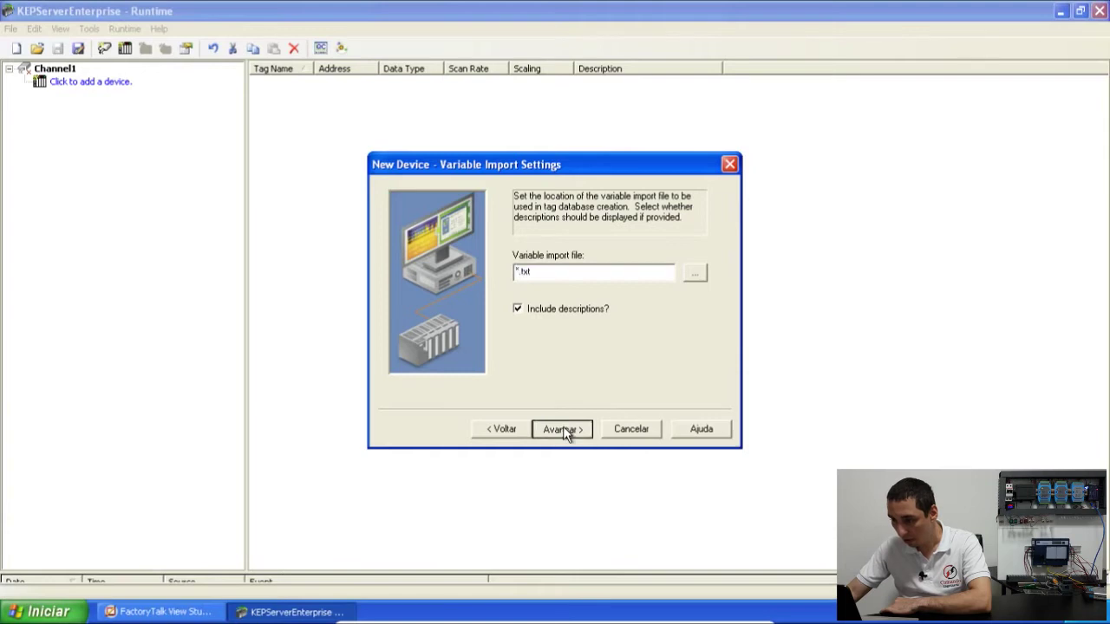
click(563, 430)
click(563, 430)
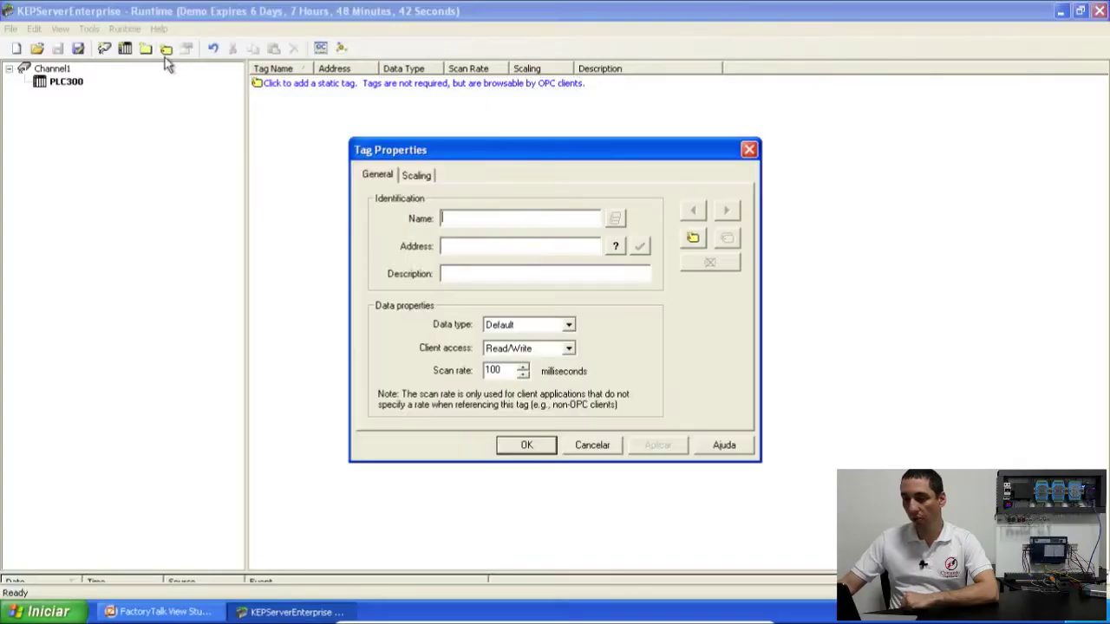
Create a static tag named ChaveLR with address 040001 under PLC300, keeping the default data properties
text(ChaveLR)
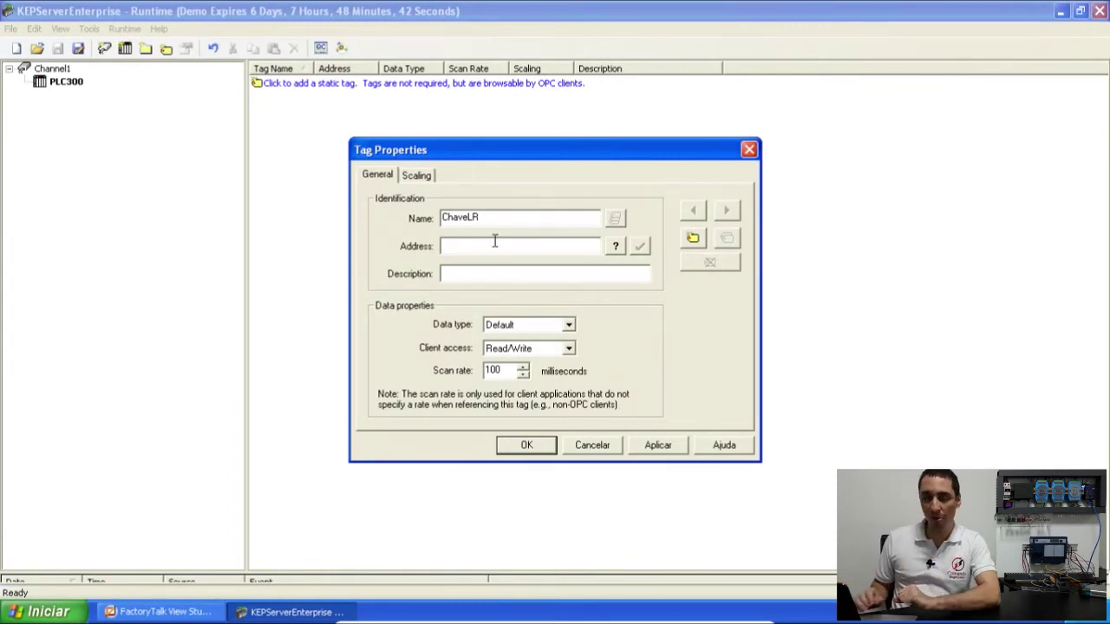
text(40001)
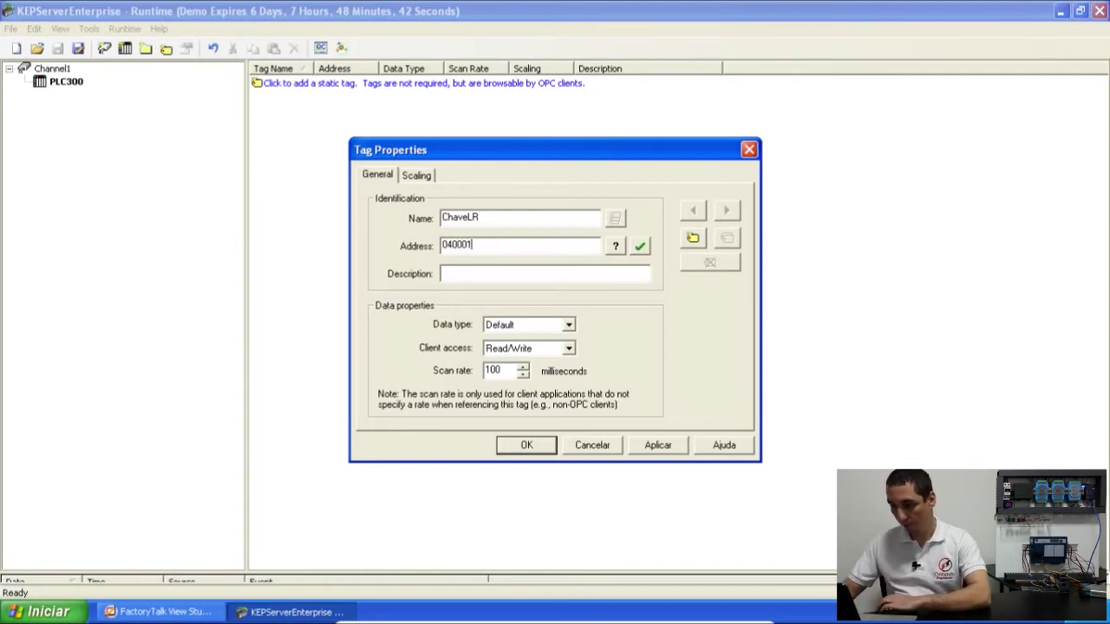
click(520, 446)
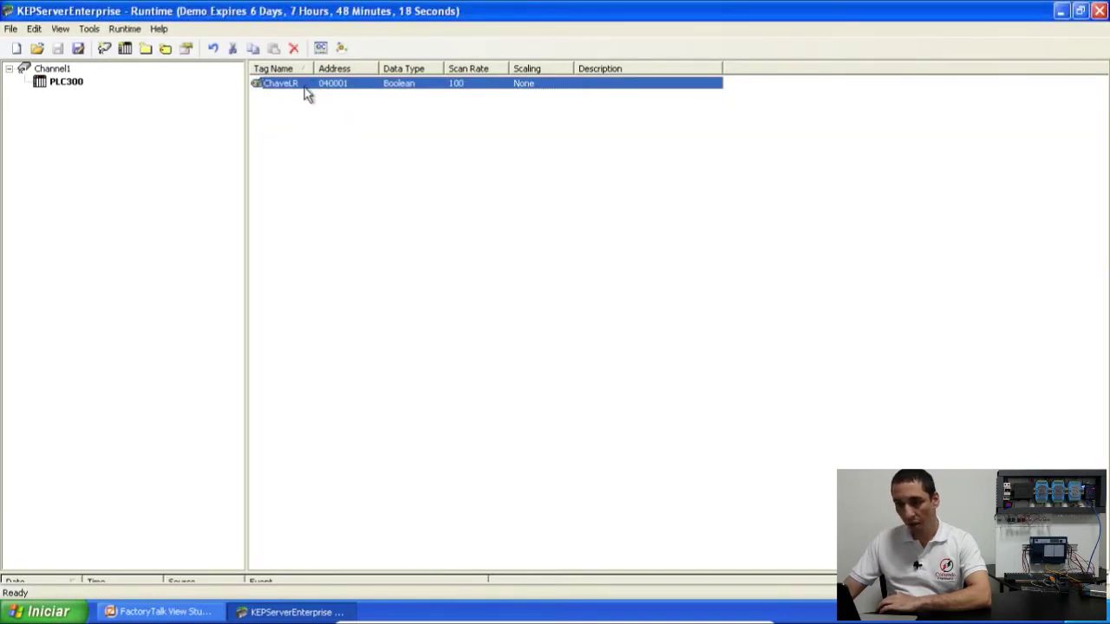
Check the ChaveLR tag's live value and quality under Channel1.PLC300 in OPC Quick Client, and close the client without saving
click(89, 28)
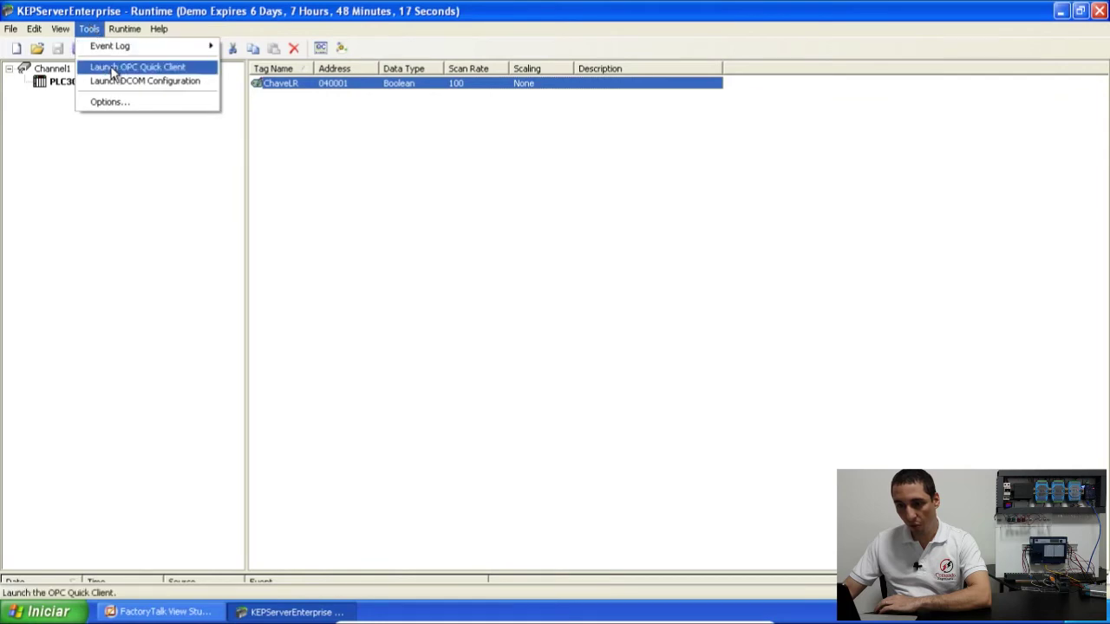
click(112, 70)
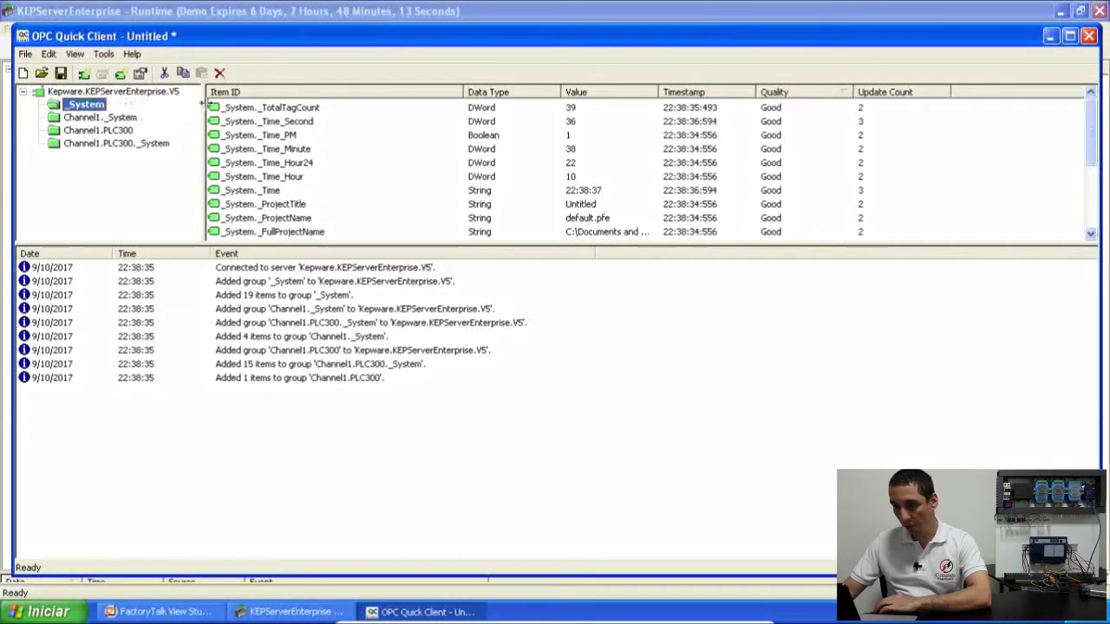
click(102, 117)
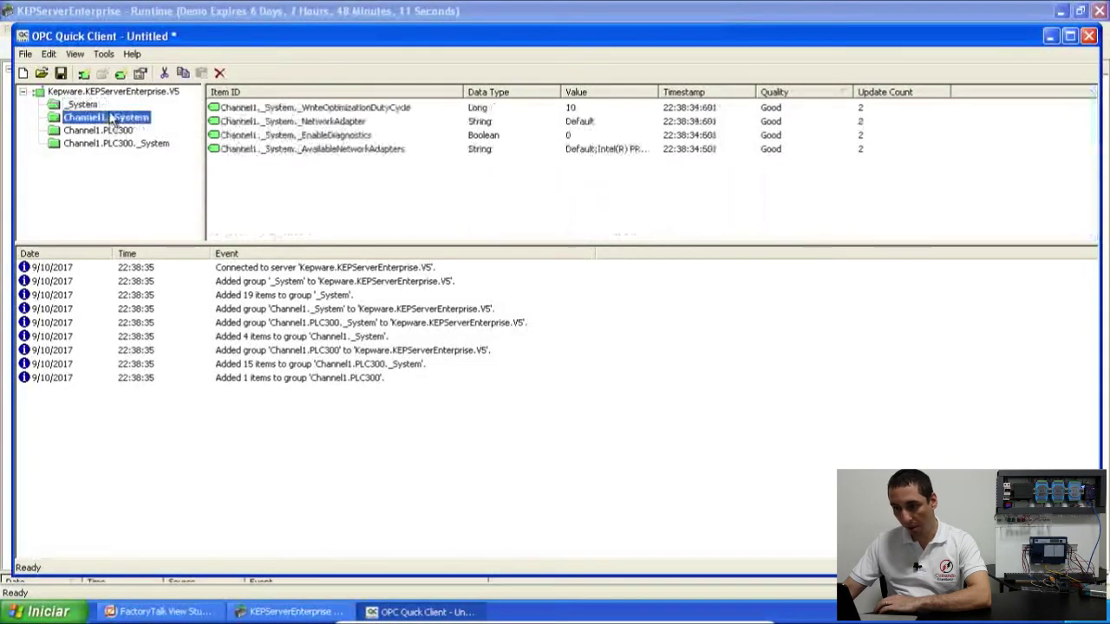
click(109, 130)
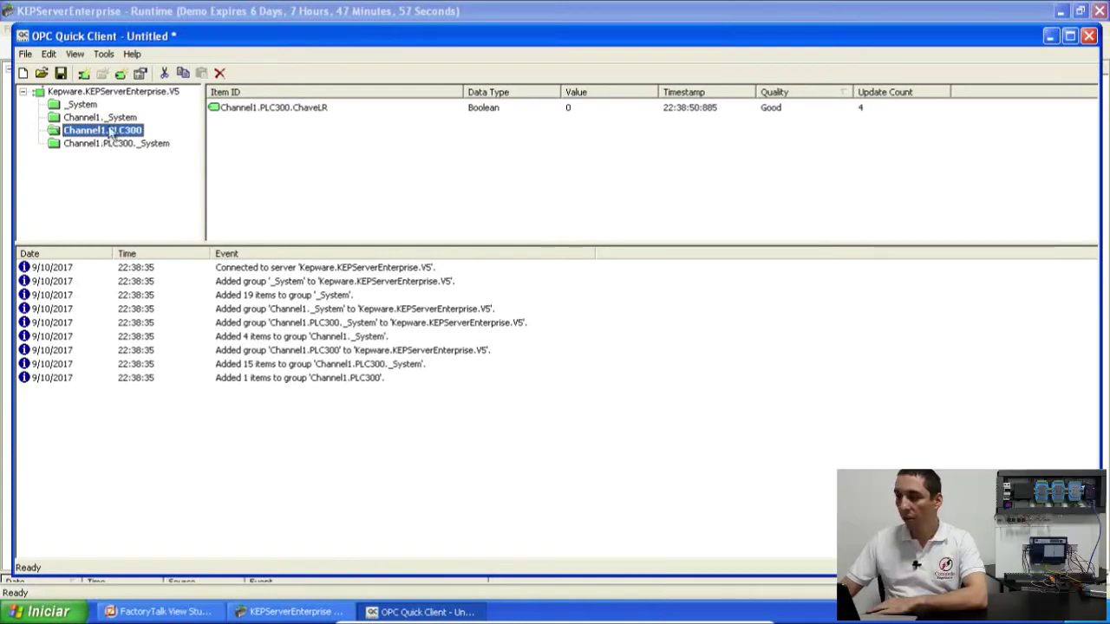
click(1090, 36)
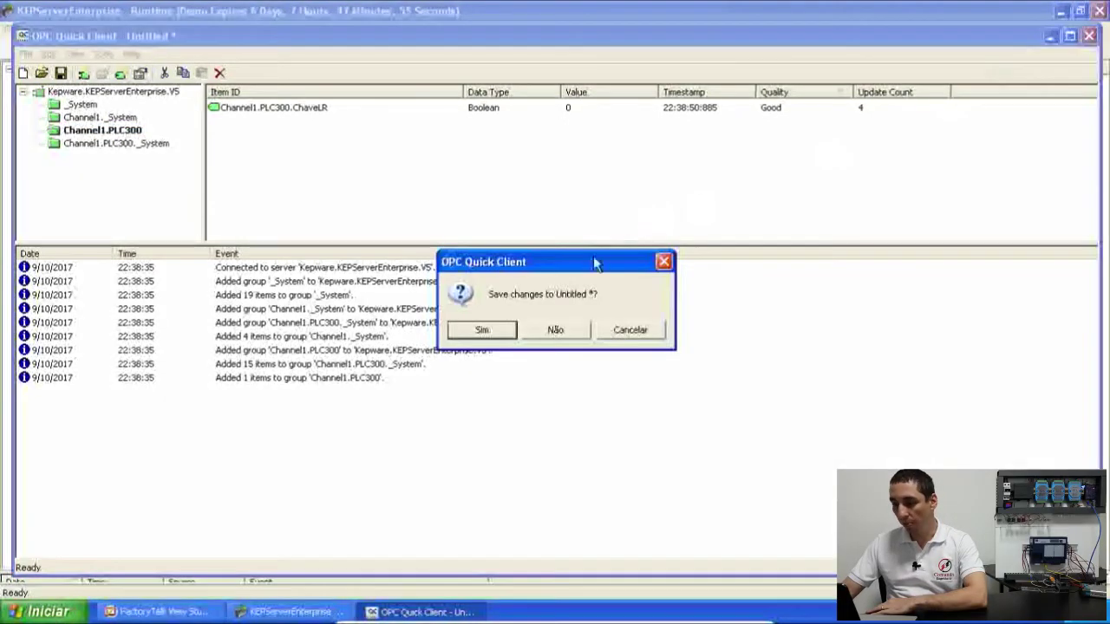
click(556, 327)
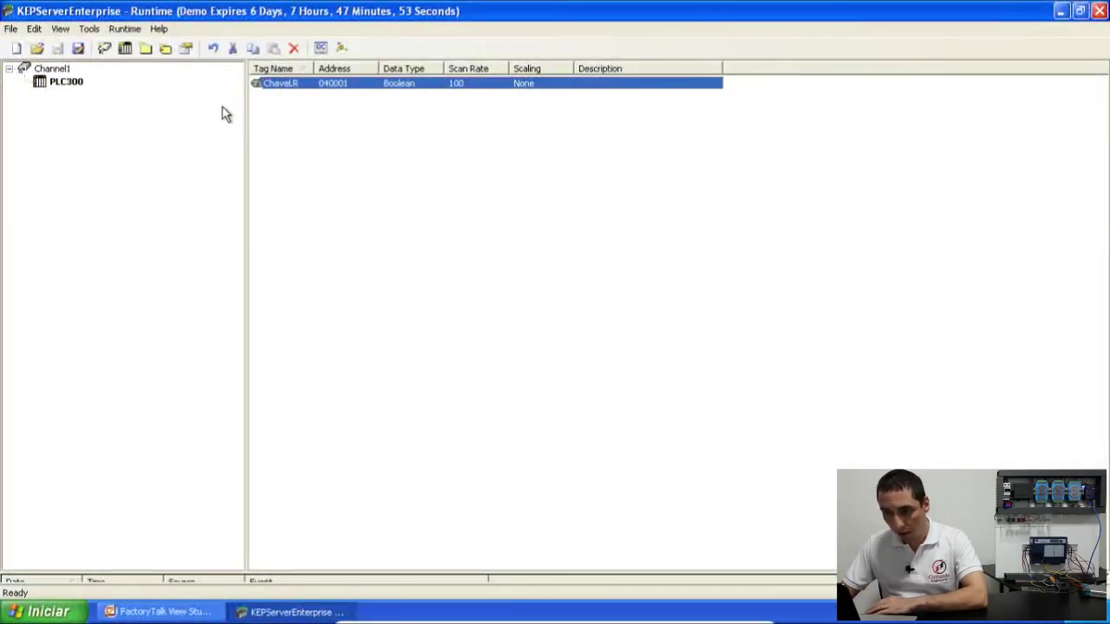
Add a second tag named Permissivo with address 040002 to PLC300, keeping the default data properties
click(165, 49)
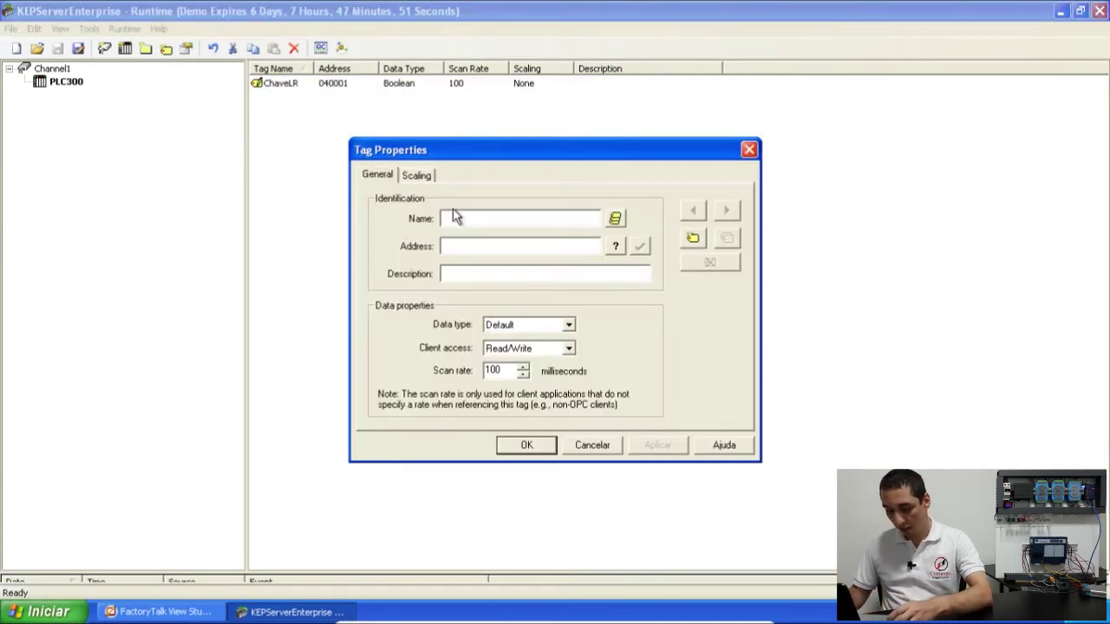
text(Permissivo)
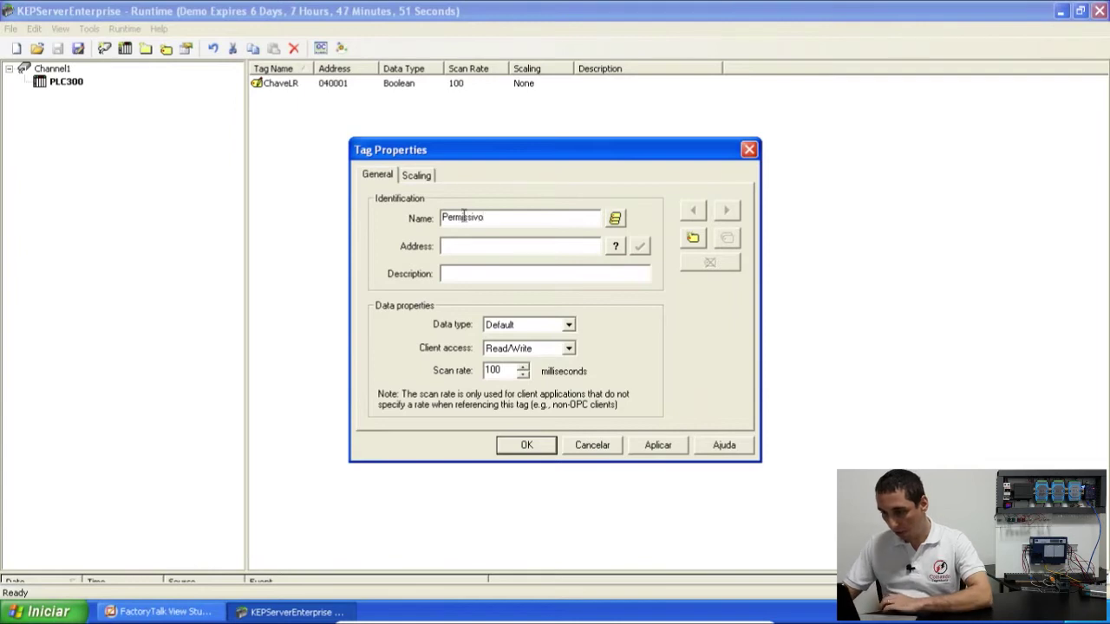
click(527, 247)
text(040002)
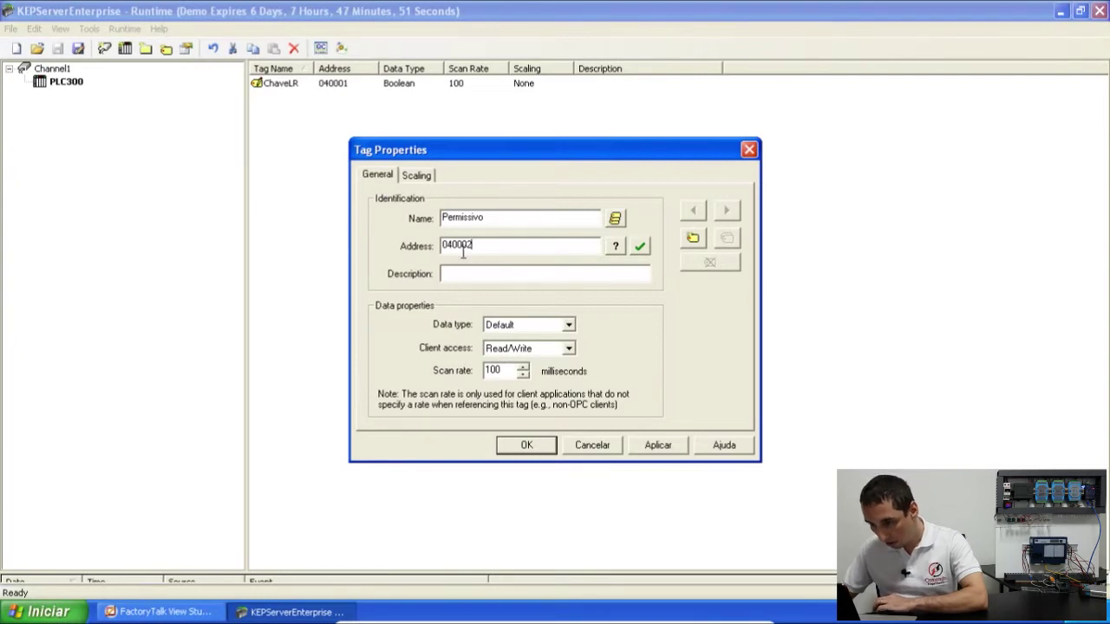
click(539, 447)
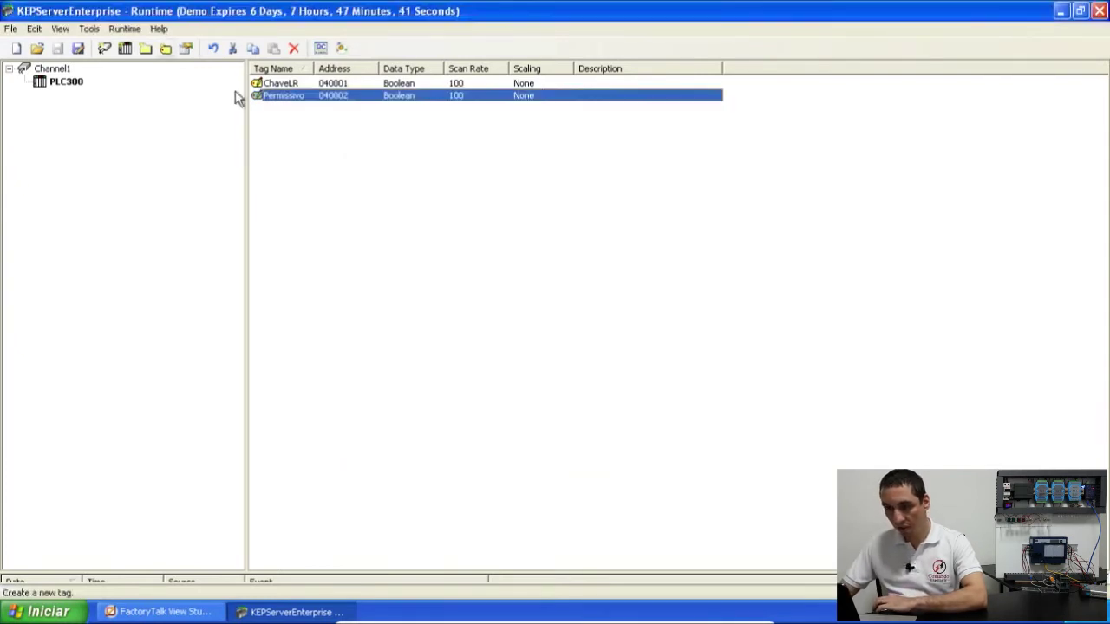
Add a tag named Emergencia with address 040003 to PLC300, keeping the default data properties
click(167, 49)
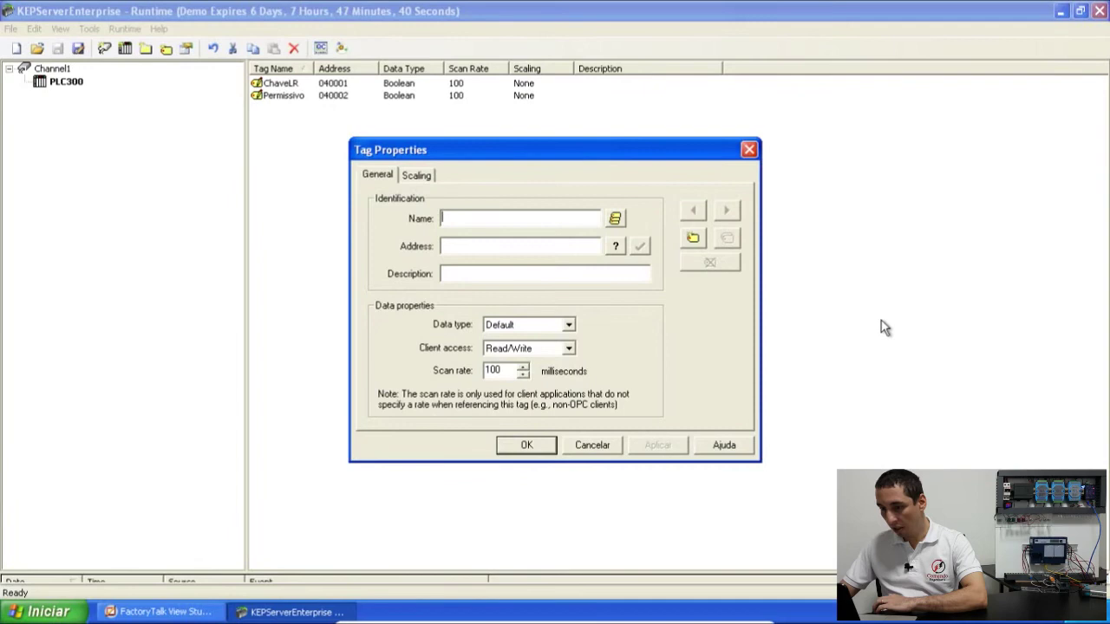
text(Emergencia)
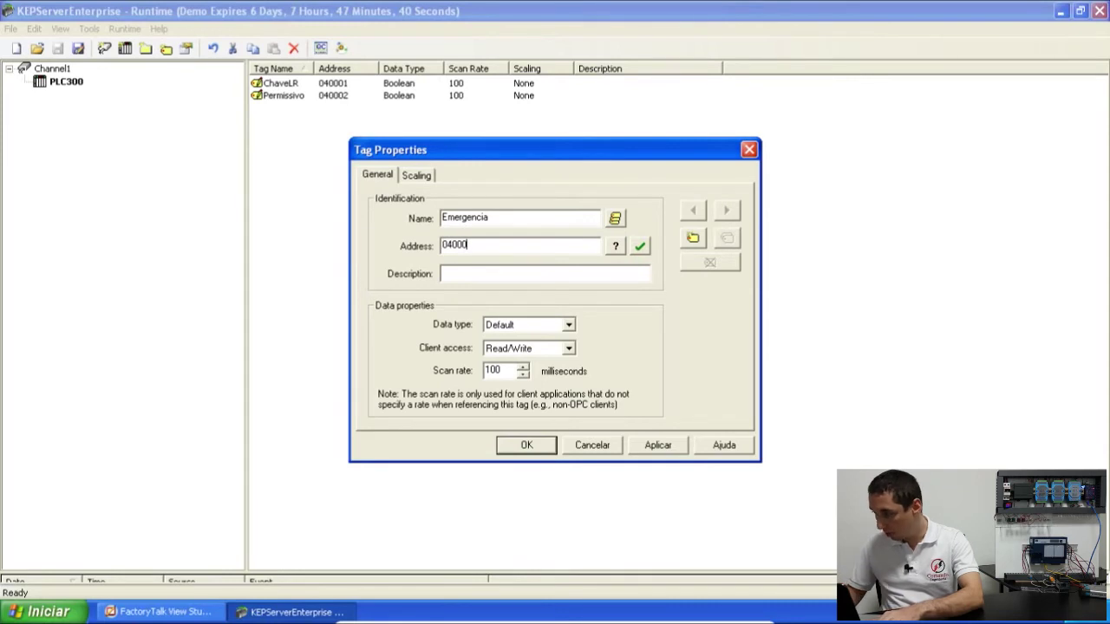
click(520, 447)
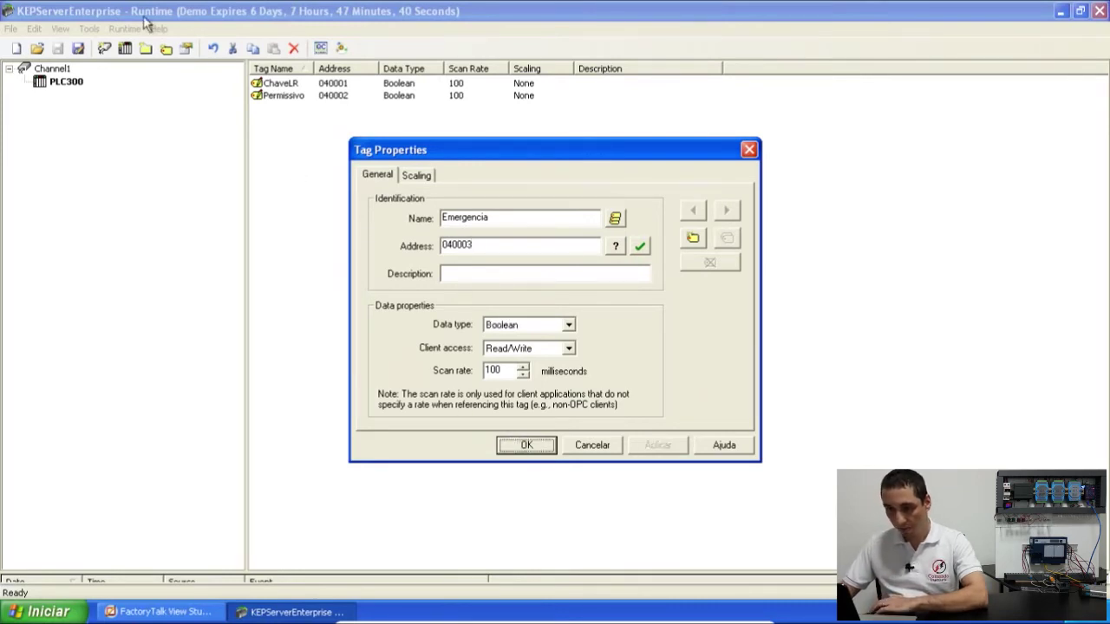
Add a tag named Alta Temperatura s1 with address 040003 to PLC300, copying its name before saving it
click(166, 49)
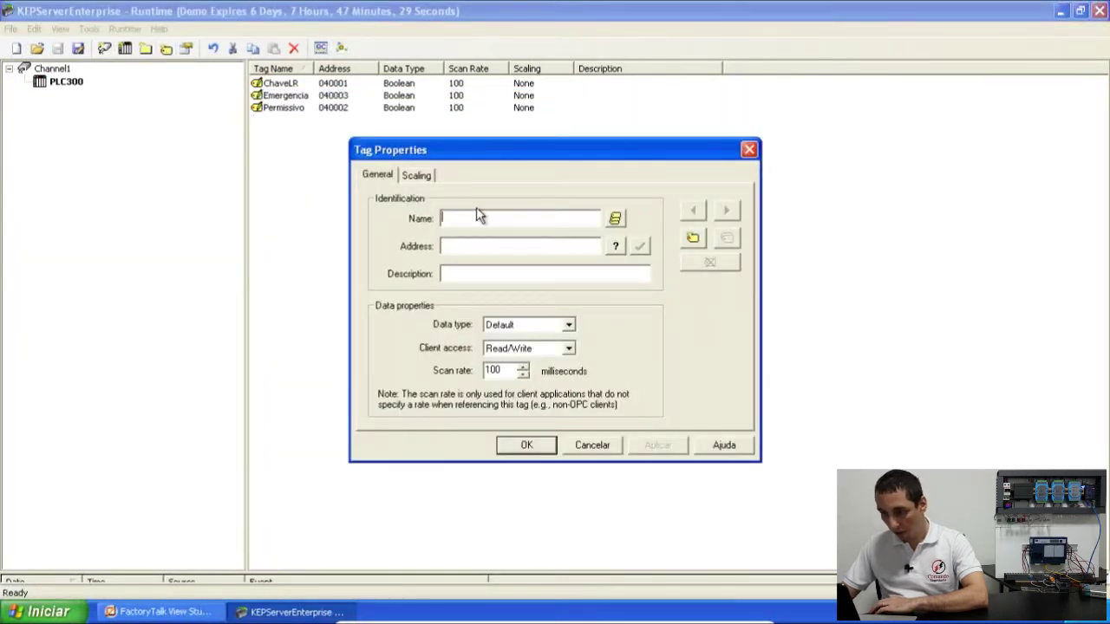
text(T)
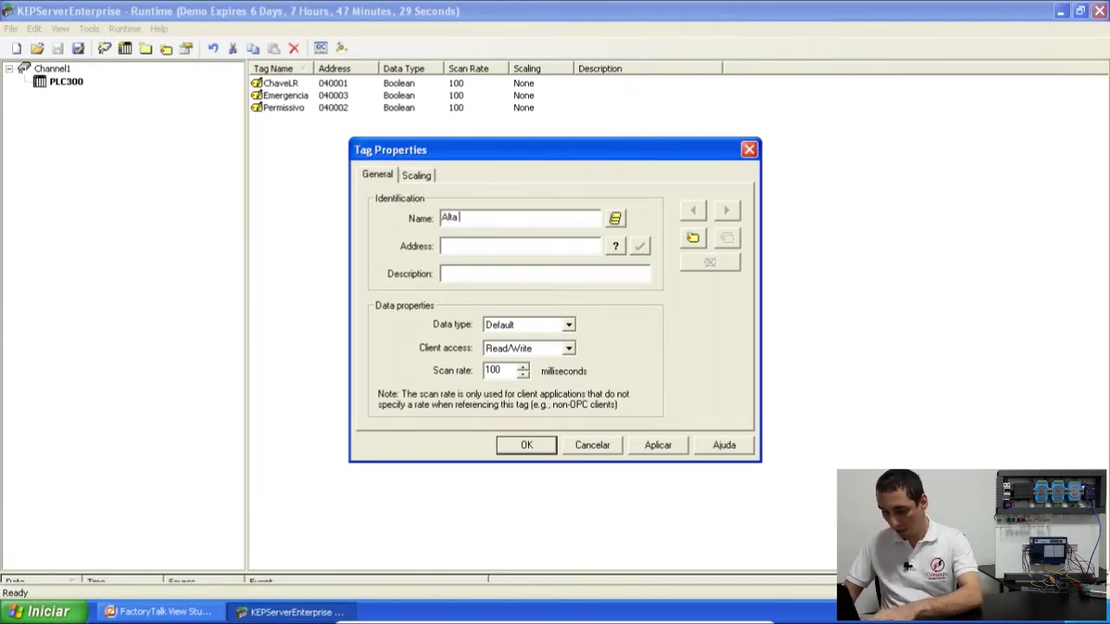
text(lta Temperatura s1)
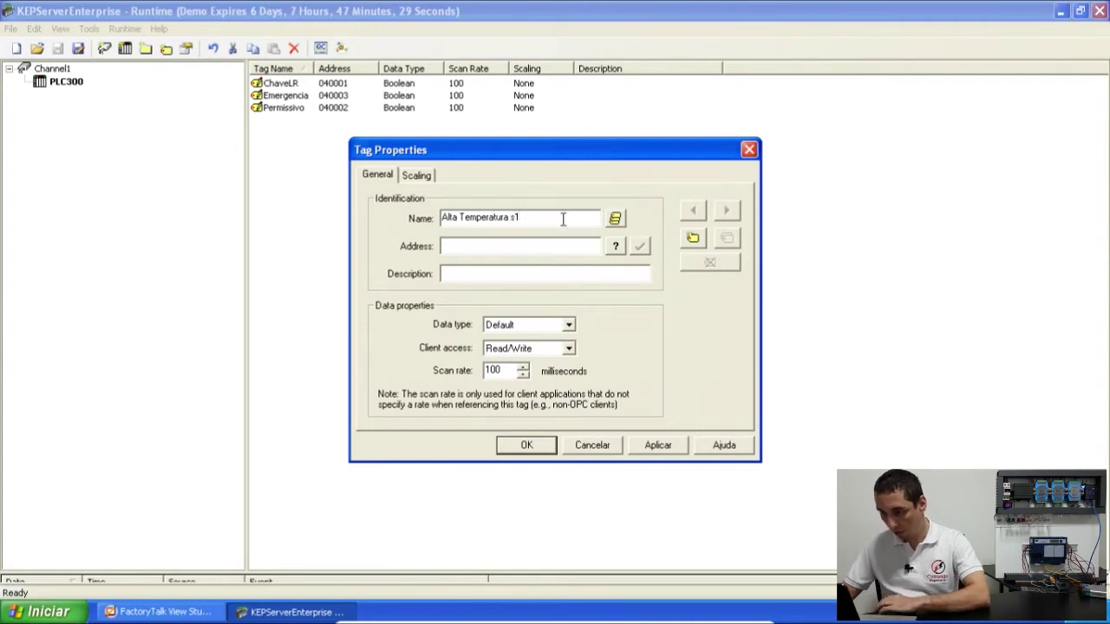
click(531, 250)
text(0)
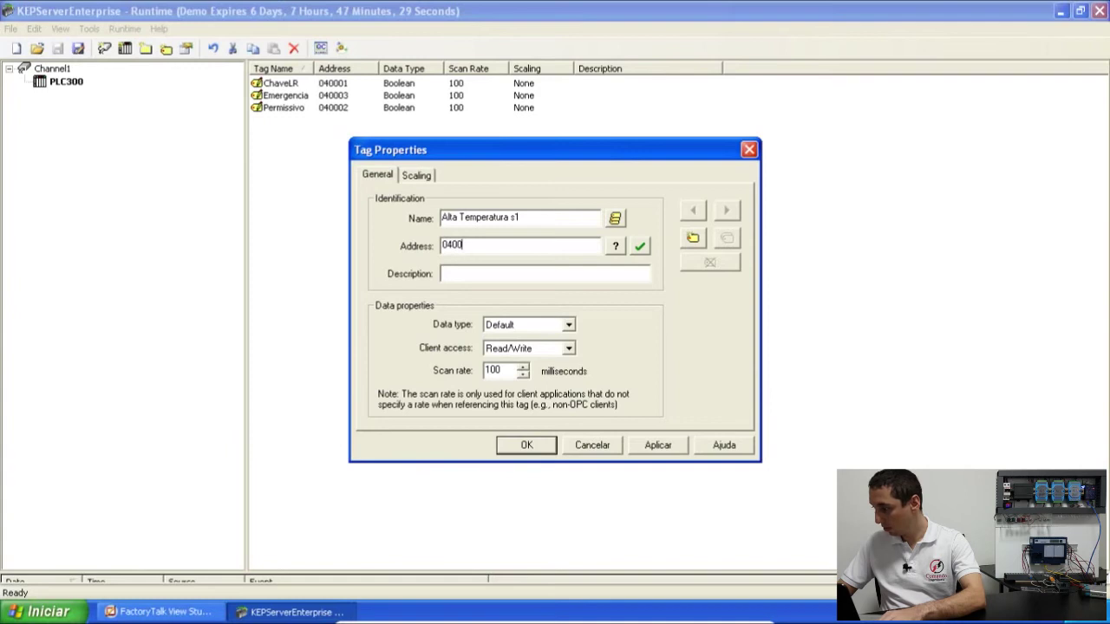
text(400)
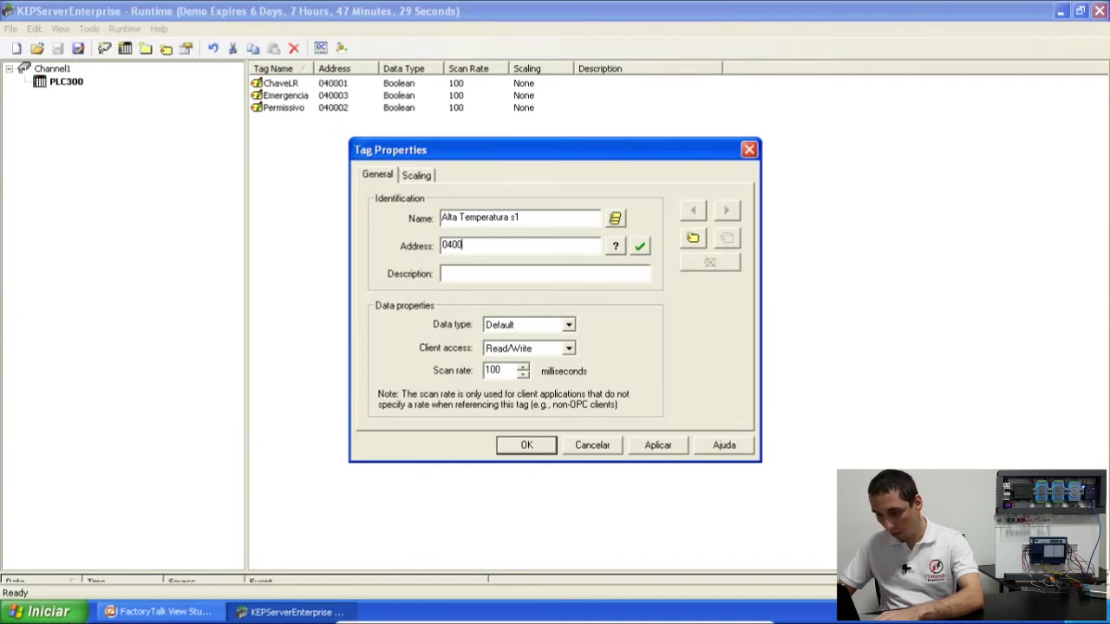
text(03)
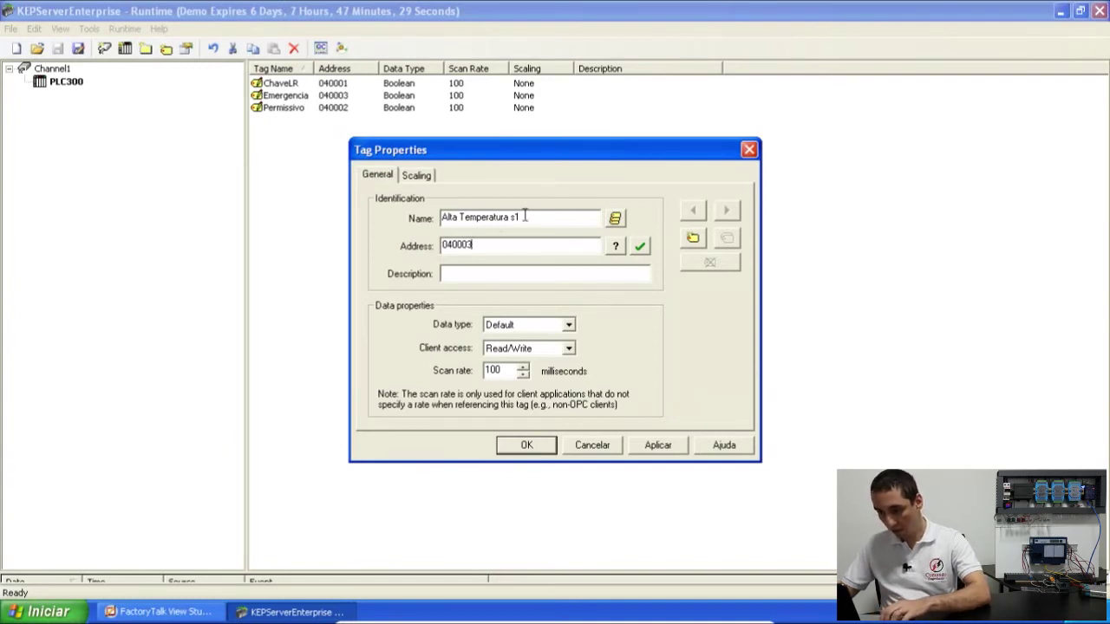
drag(524, 217, 398, 217)
key(ctrl+c)
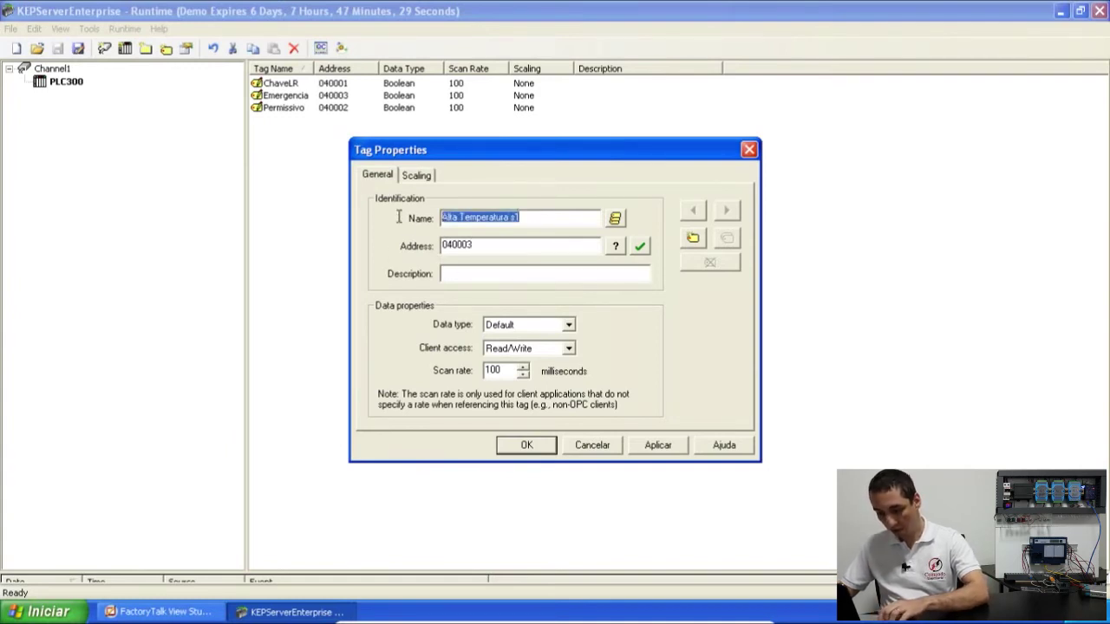
click(531, 440)
Add a tag named Alta Temperatura s2 with address 040005 to PLC300, reusing the copied name
click(166, 50)
key(ctrl+v)
key(BackSpace)
text(2)
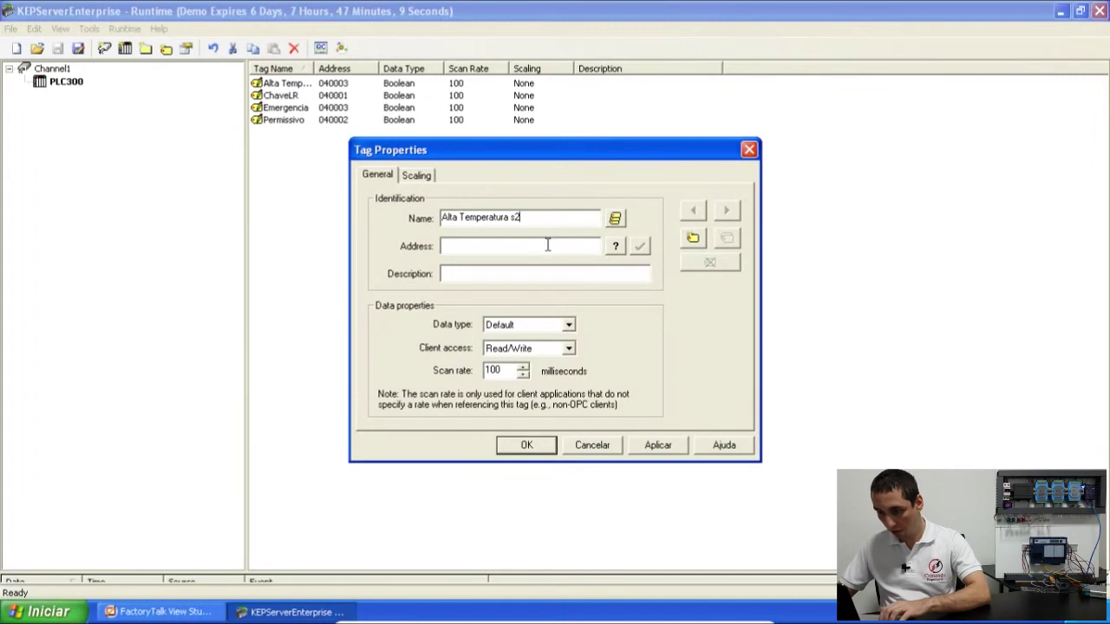
click(541, 250)
text(040004)
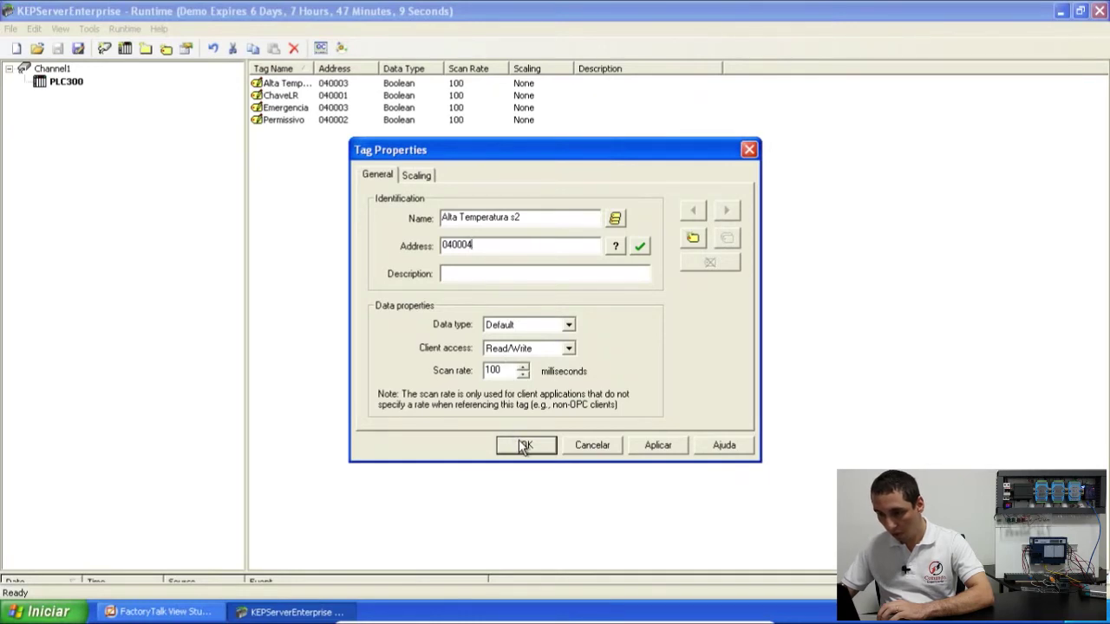
key(BackSpace)
text(5)
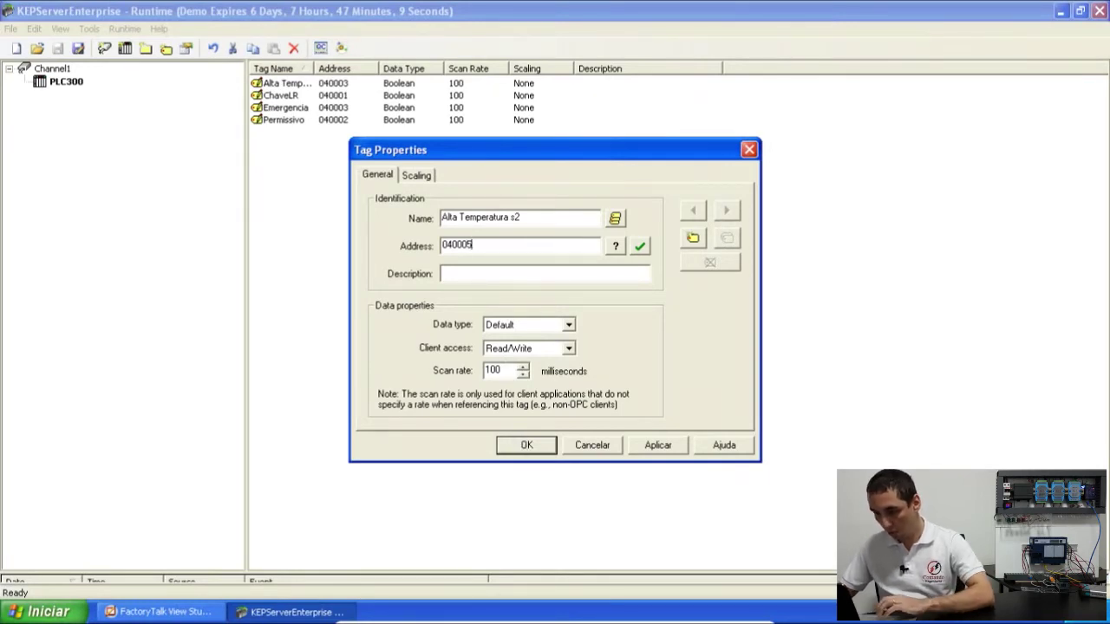
click(527, 445)
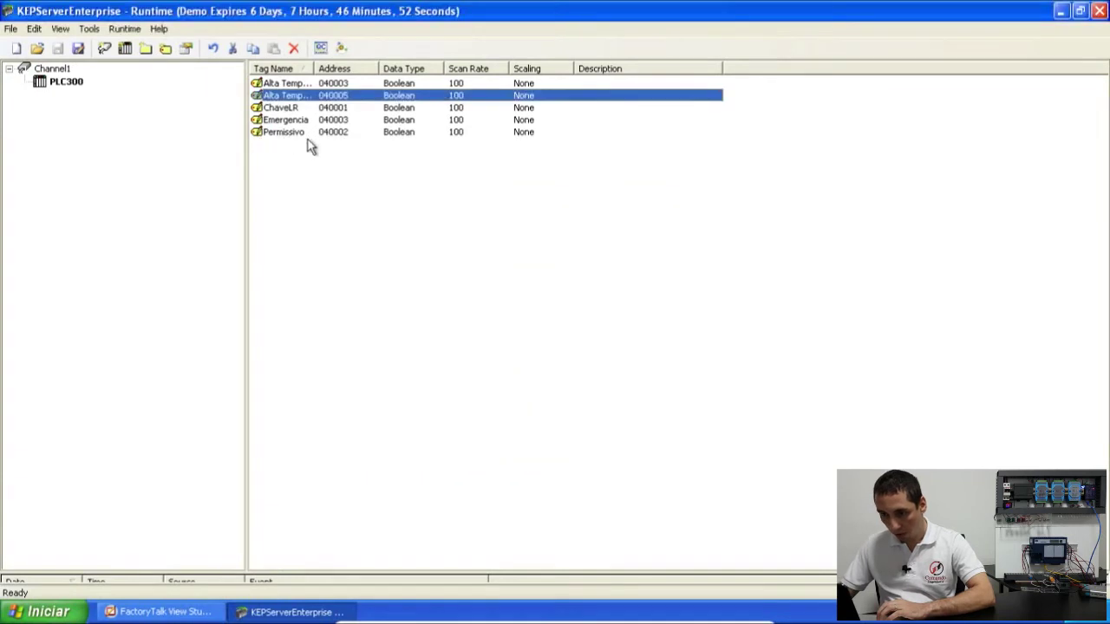
Widen the Tag Name column to fit the full names and sort the tags by name in ascending order
click(301, 70)
drag(316, 67, 374, 70)
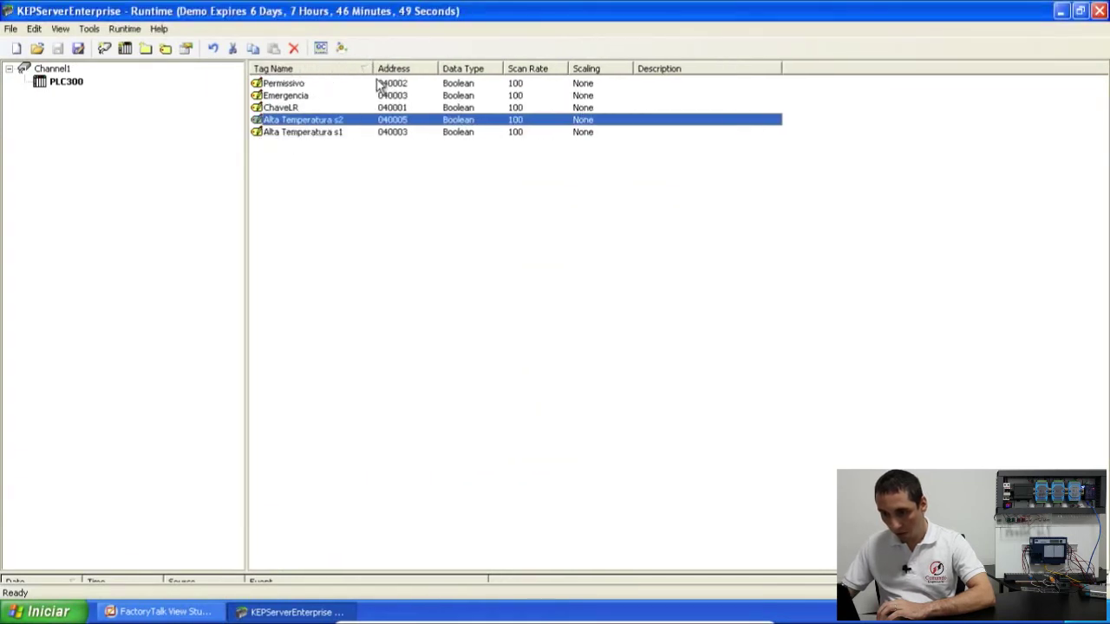
click(318, 73)
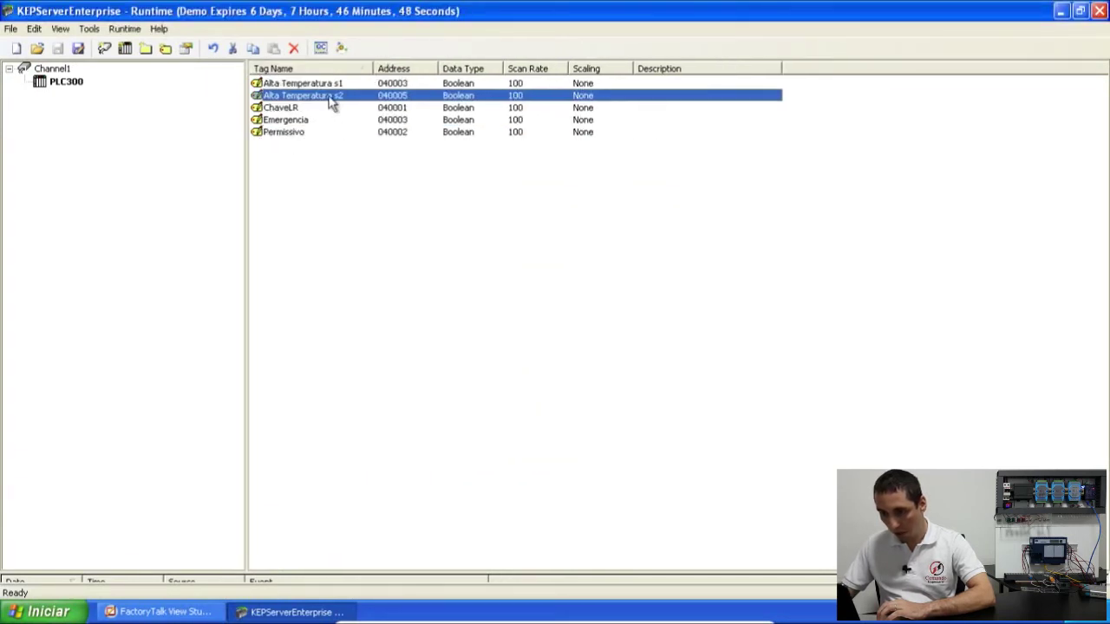
Change the address of the Alta Temperatura s1 tag to 040004
double_click(332, 85)
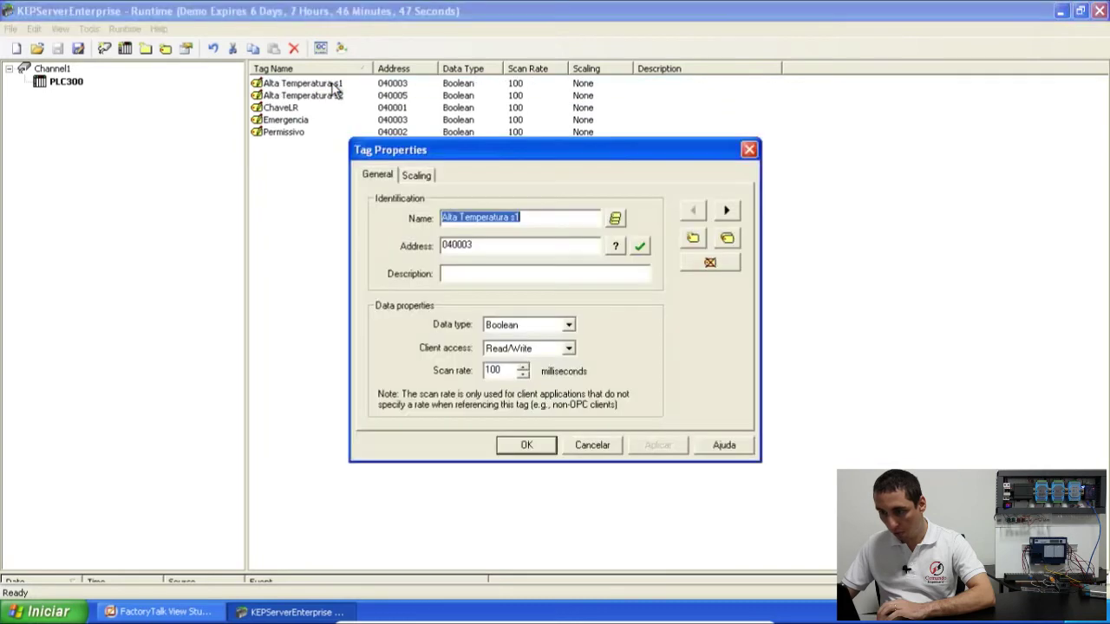
click(478, 244)
key(BackSpace)
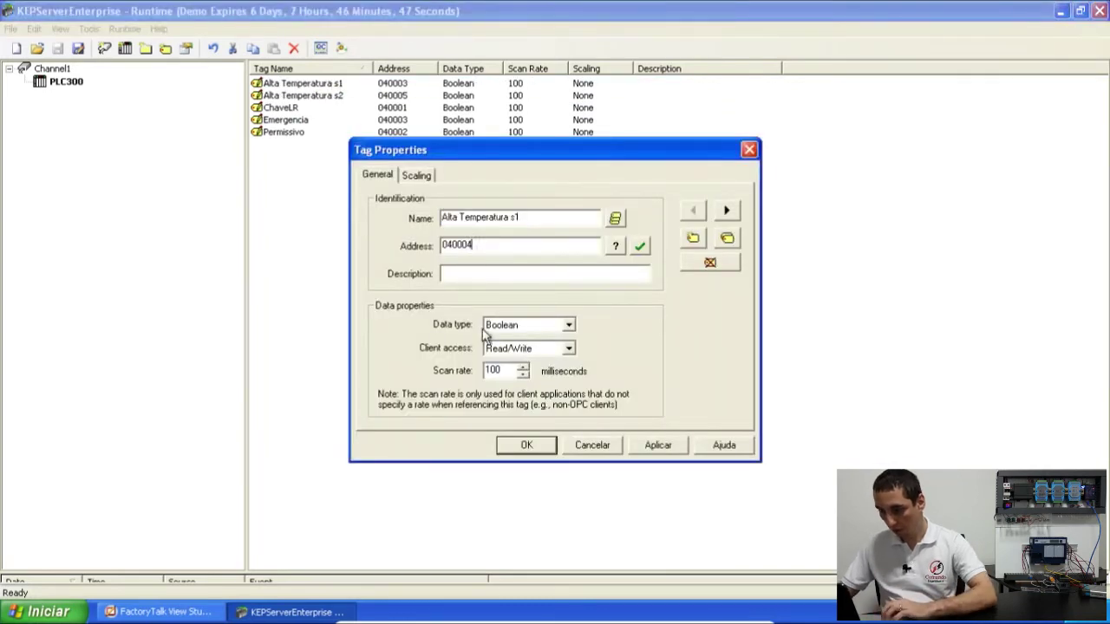
click(534, 449)
click(293, 160)
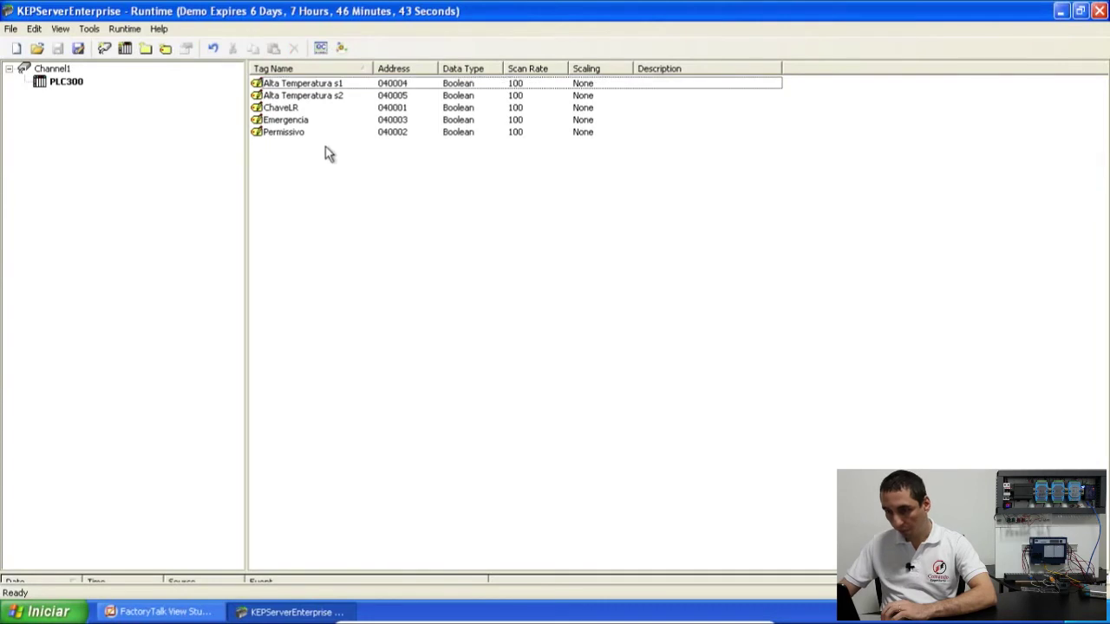
Add a tag named Desligamento with address 040006 to PLC300, keeping the default data properties
click(167, 51)
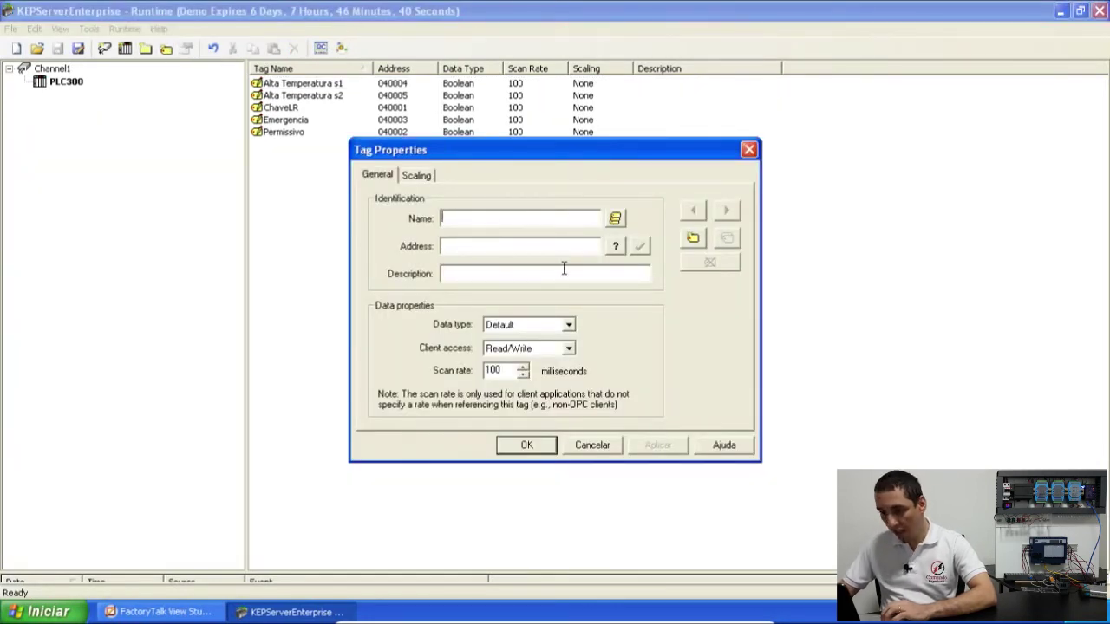
text(Desligamento)
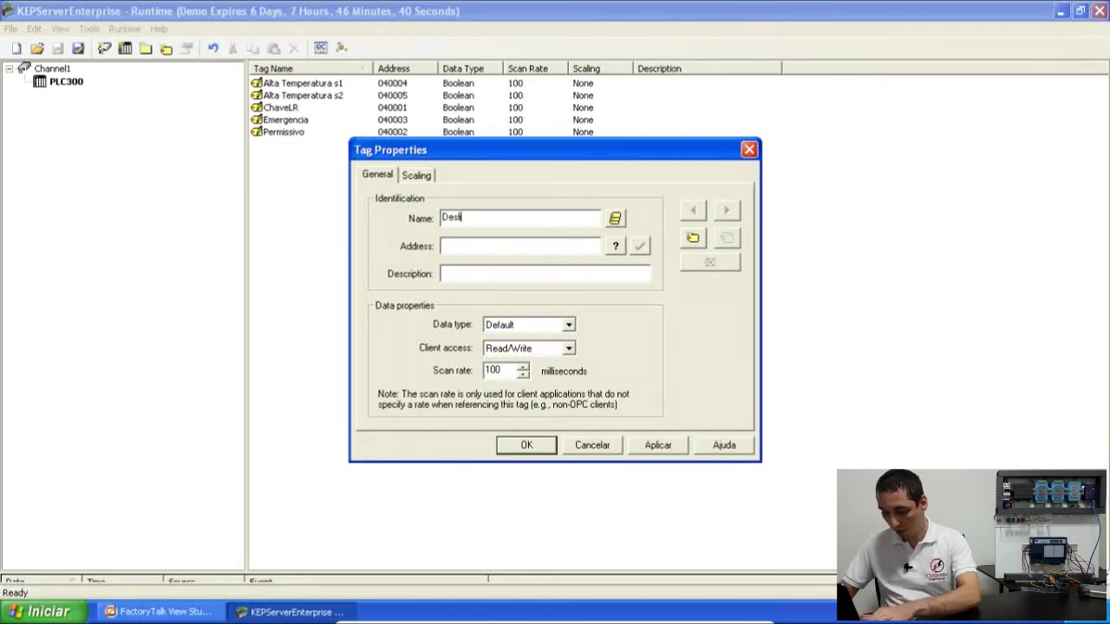
click(490, 244)
text(040006)
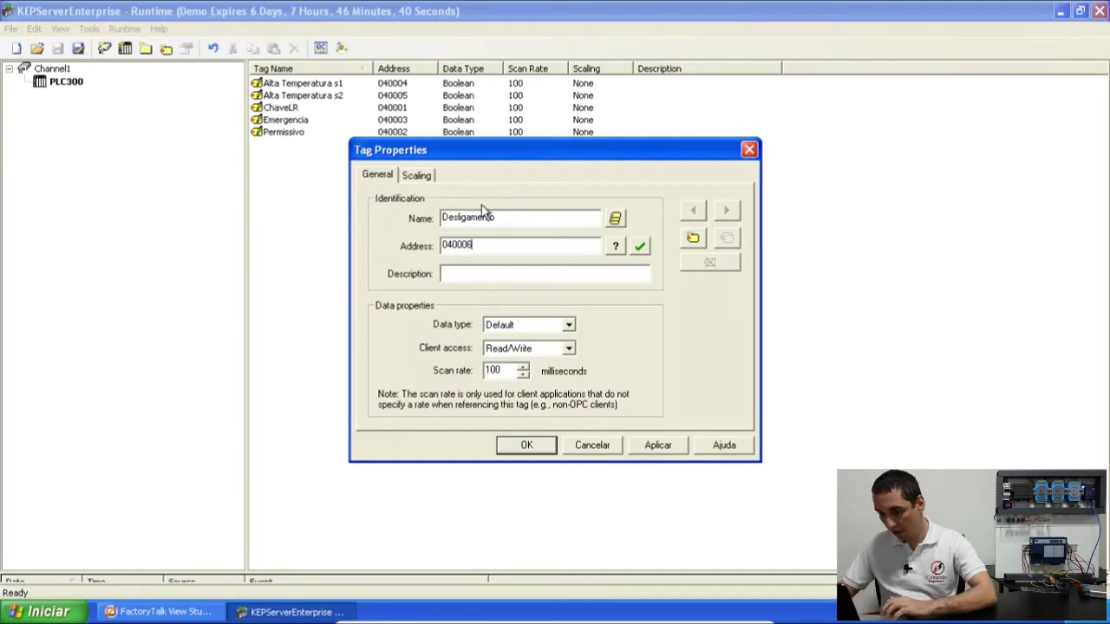
click(526, 445)
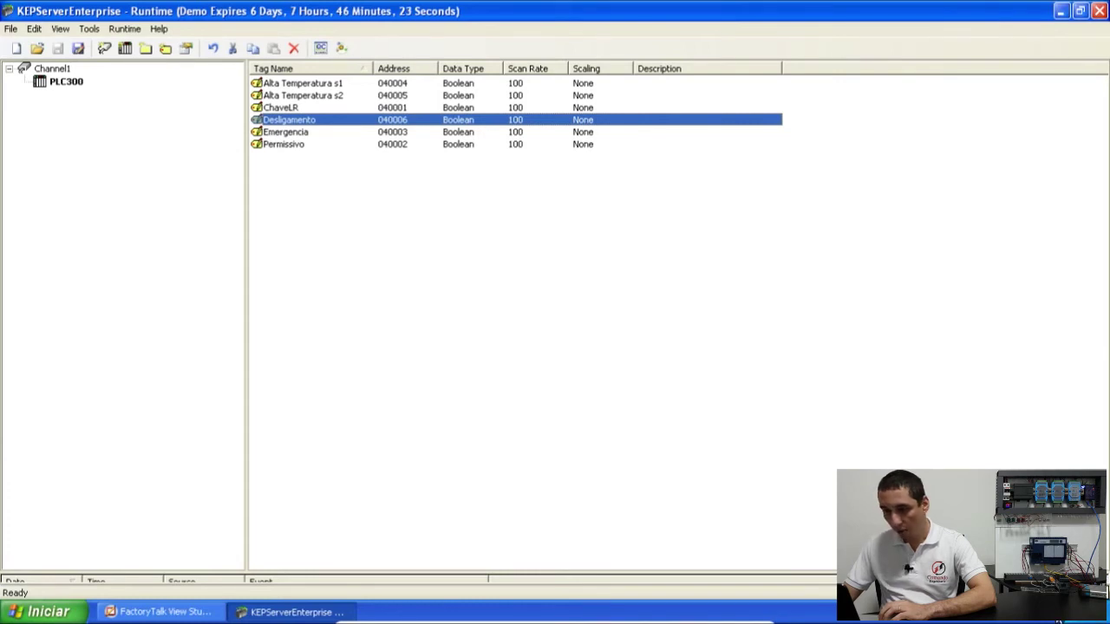
Add a tag named Sensor Liga with address 040011 to PLC300, keeping the default data properties
click(166, 49)
text(Sensor Liga)
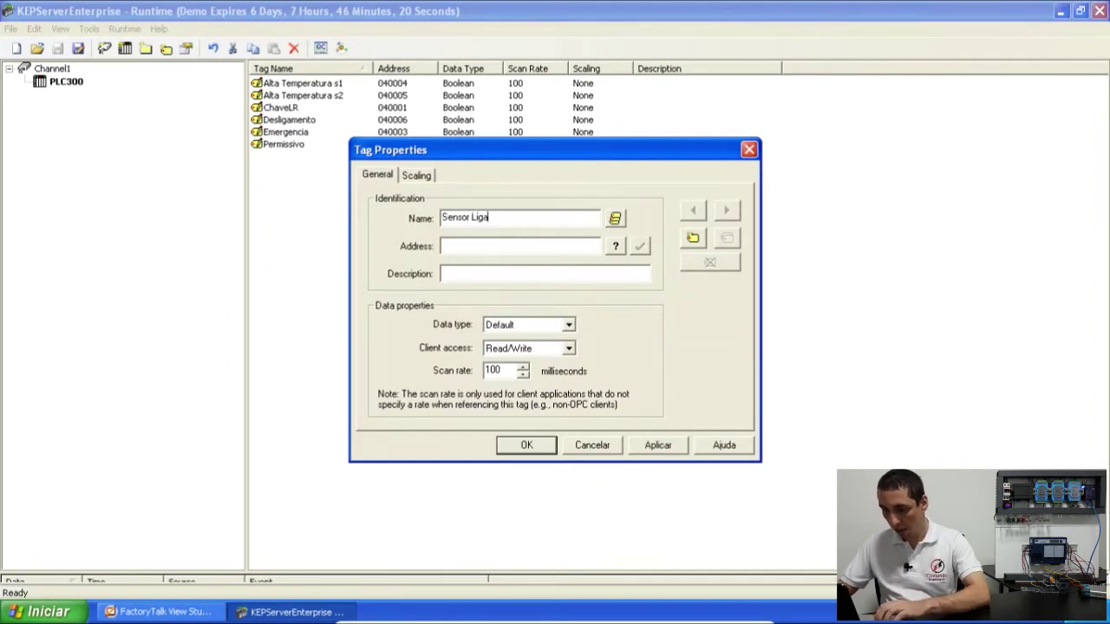
text(040011)
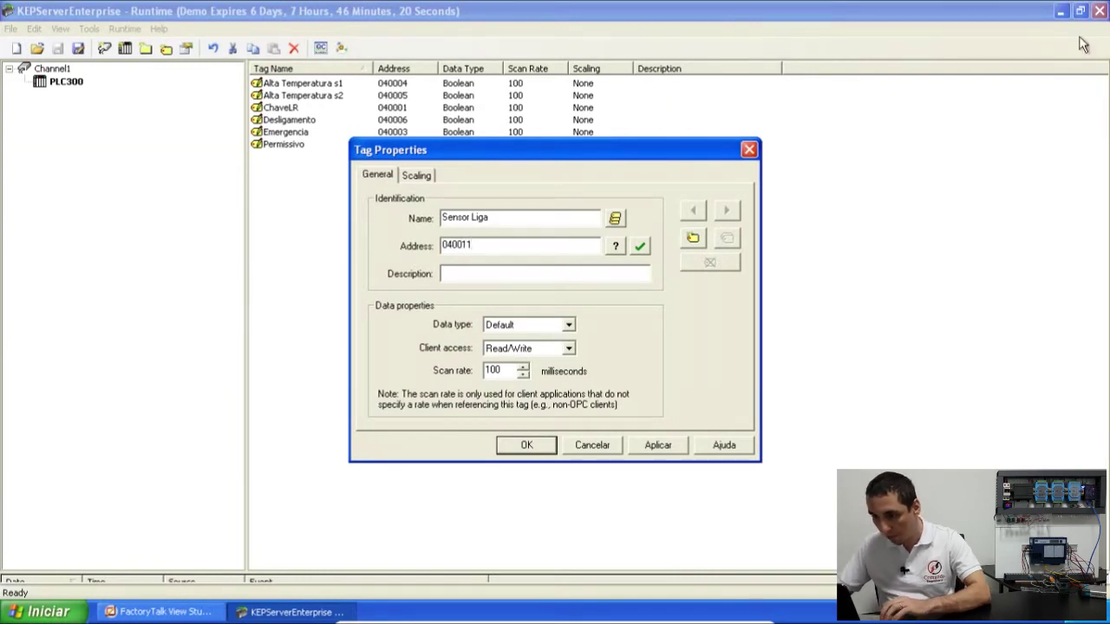
click(517, 444)
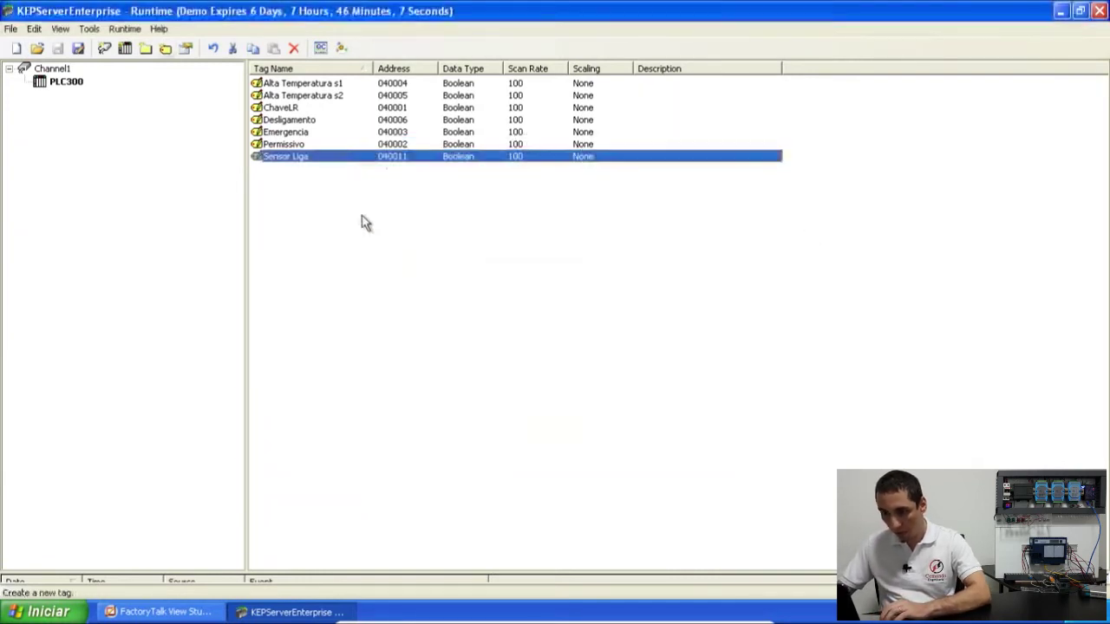
Add a tag named Sensor Desliga with address 040012 to PLC300, keeping the default data properties
click(165, 50)
text(Sensor Desliga)
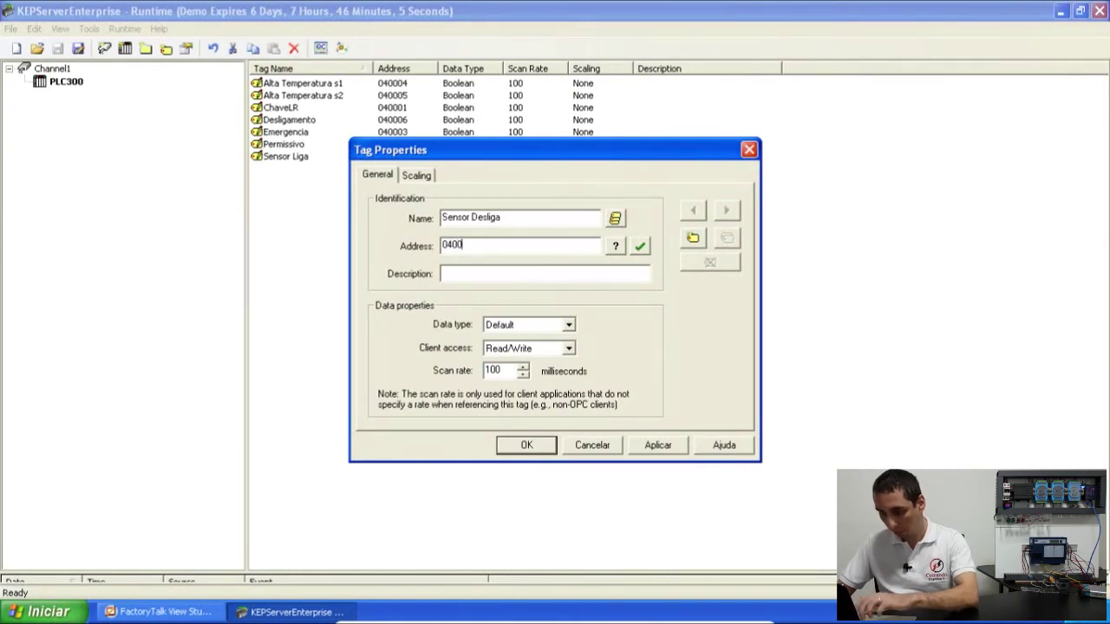
click(527, 445)
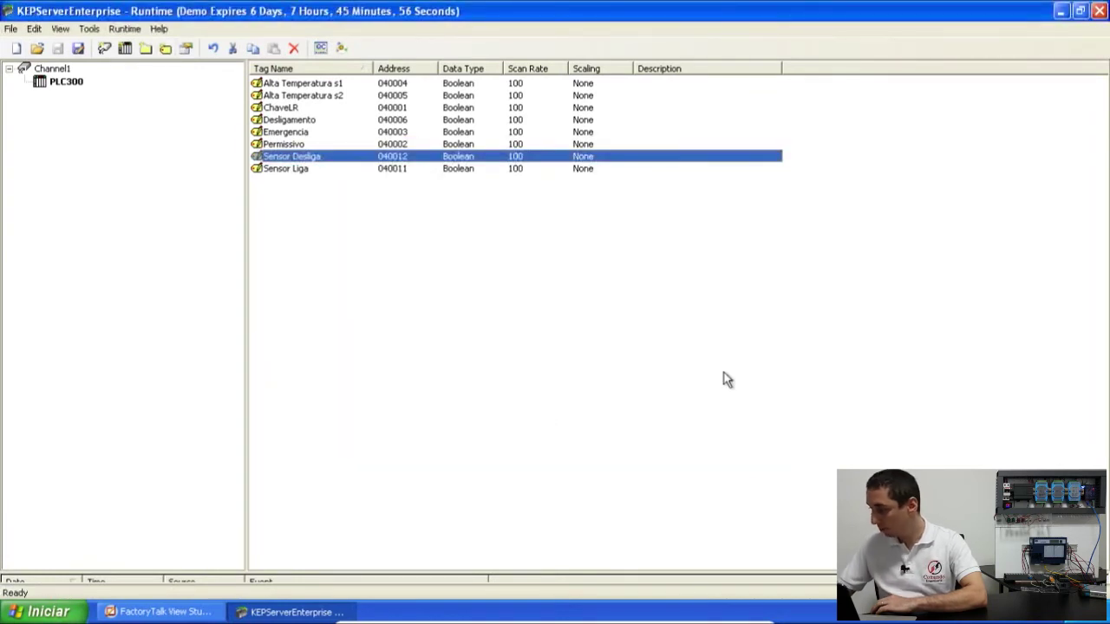
Add a tag named Motor with address 016001 to PLC300, keeping the default data properties
click(165, 49)
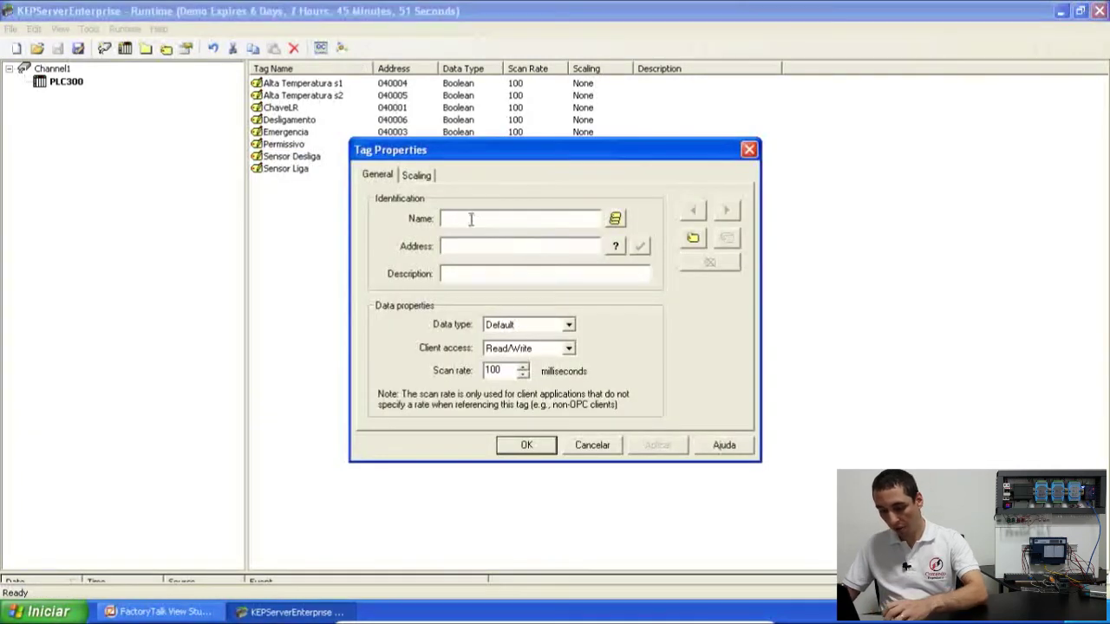
text(Motor)
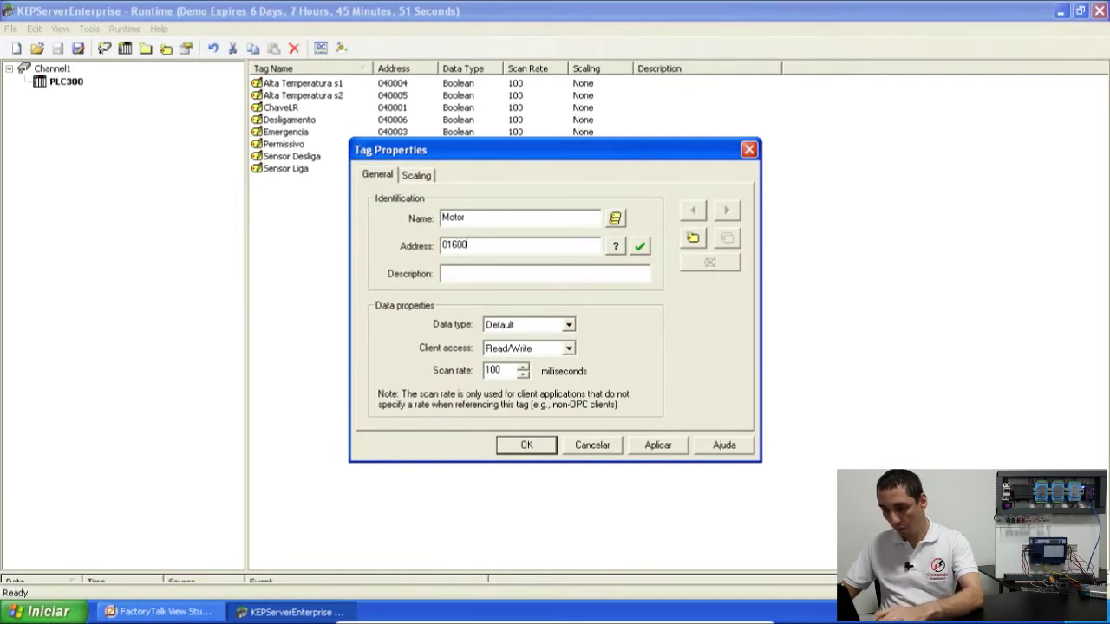
click(528, 446)
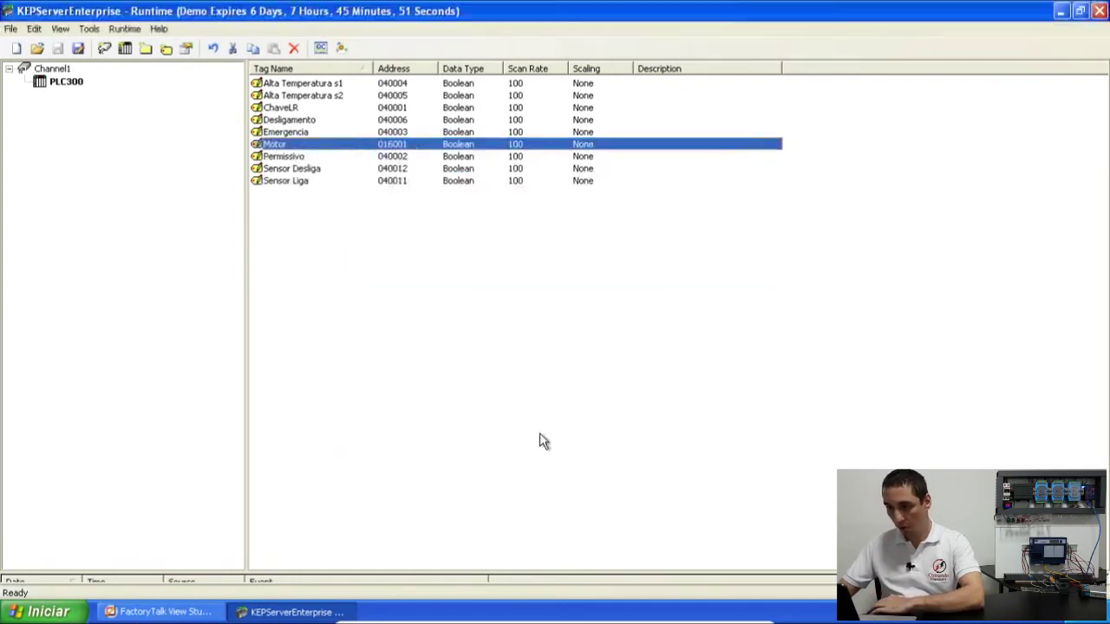
Check the live values and quality of all Channel1.PLC300 tags in OPC Quick Client, and close the client without saving
click(89, 29)
click(114, 70)
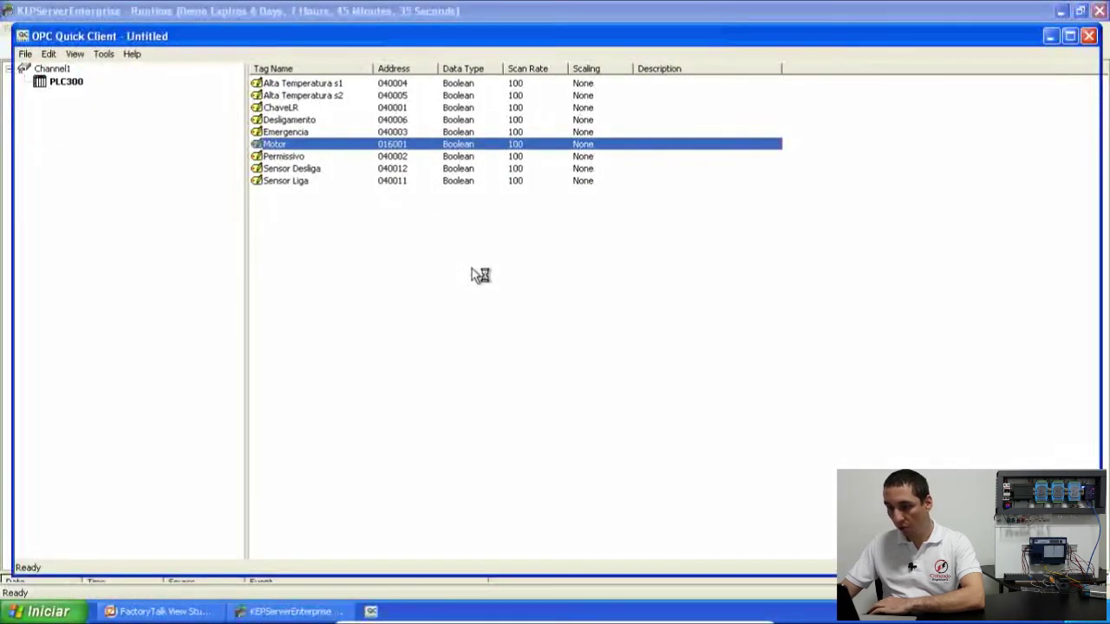
click(131, 131)
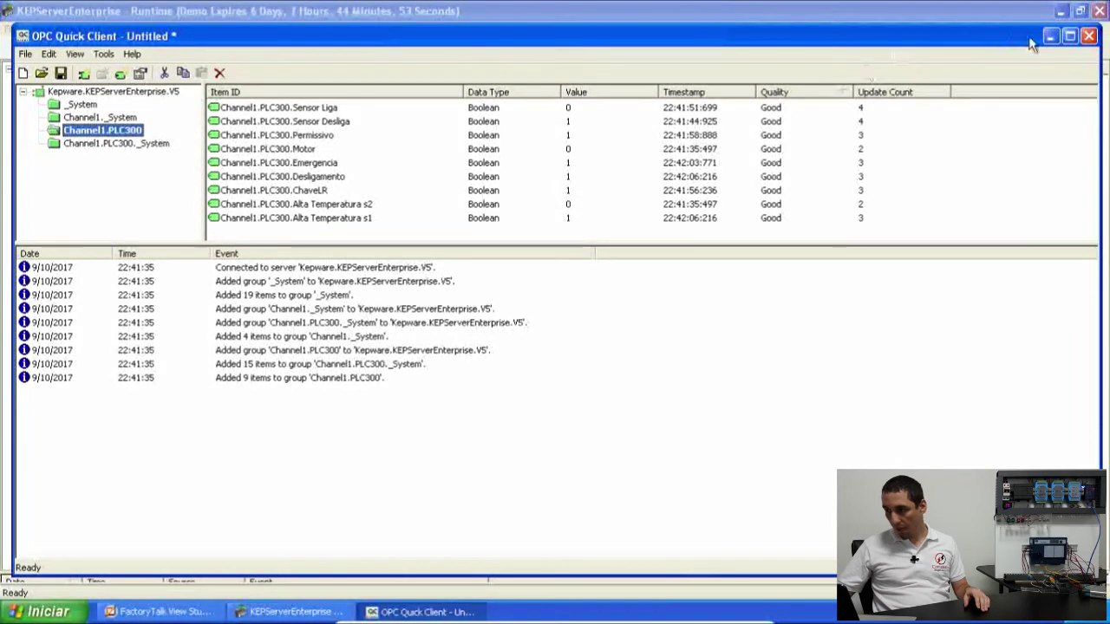
click(1090, 37)
click(557, 330)
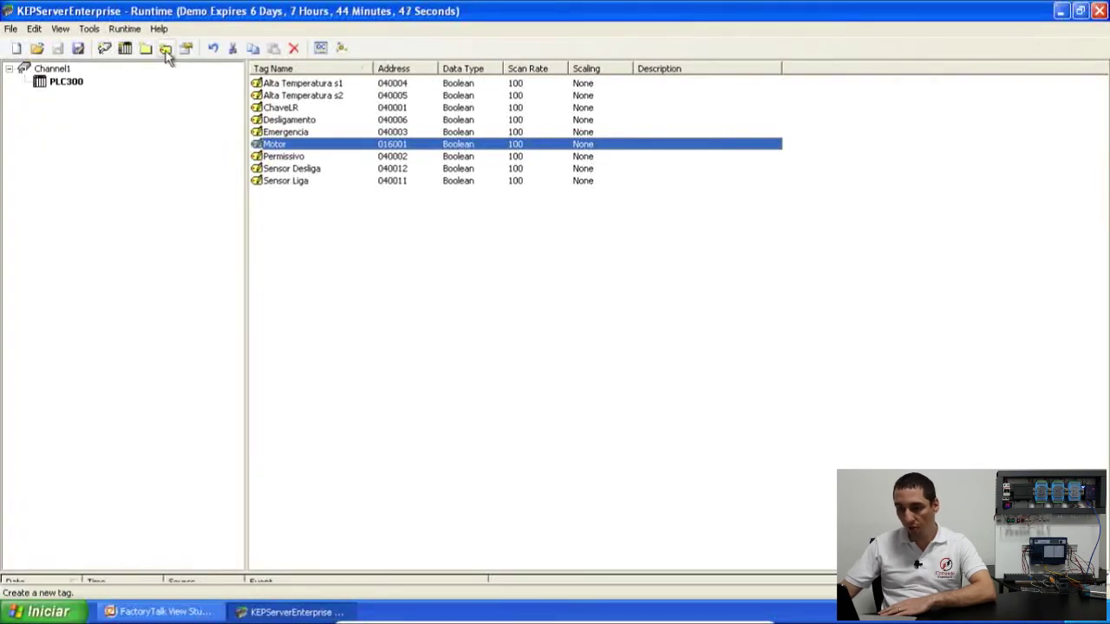
Start a new PLC300 tag named CMD Liga with the provisional address 040011
click(166, 48)
text(CMD Liga)
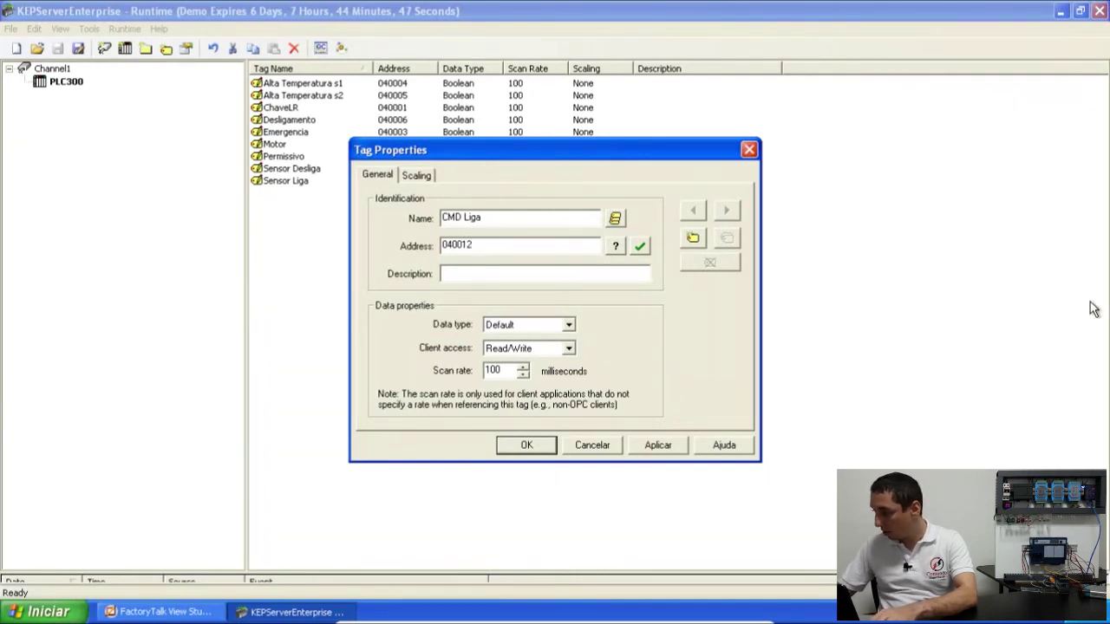
key(BackSpace)
text(1)
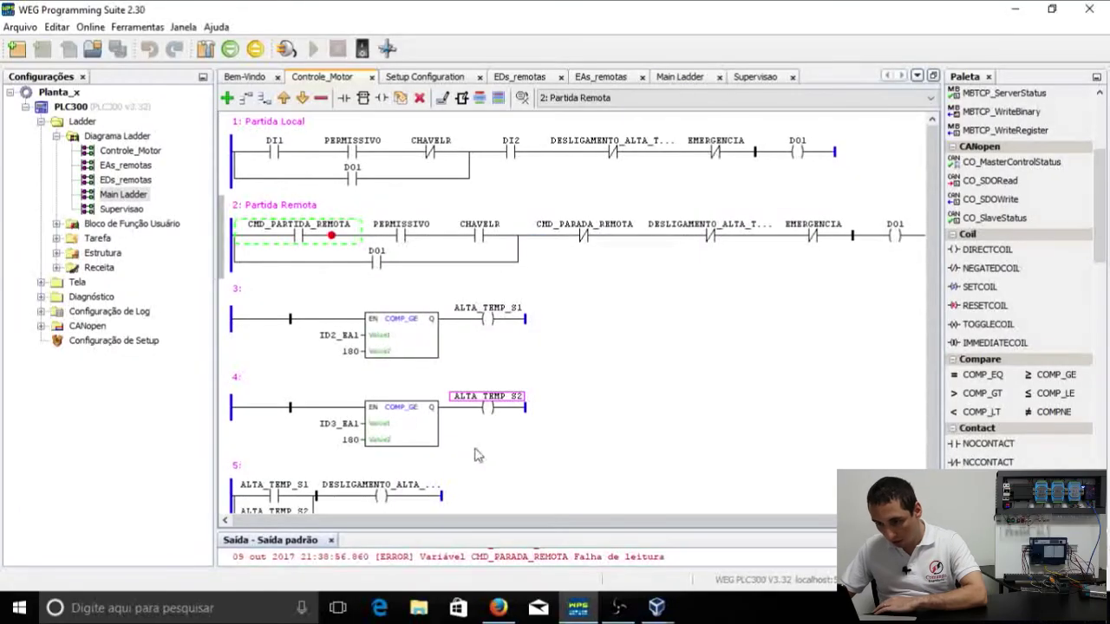
Switch to WEG Programming Suite and check the memory address and bit of CMD_PARTIDA_REMOTA in the Partida Remota rung, leaving the variable unedited
click(318, 228)
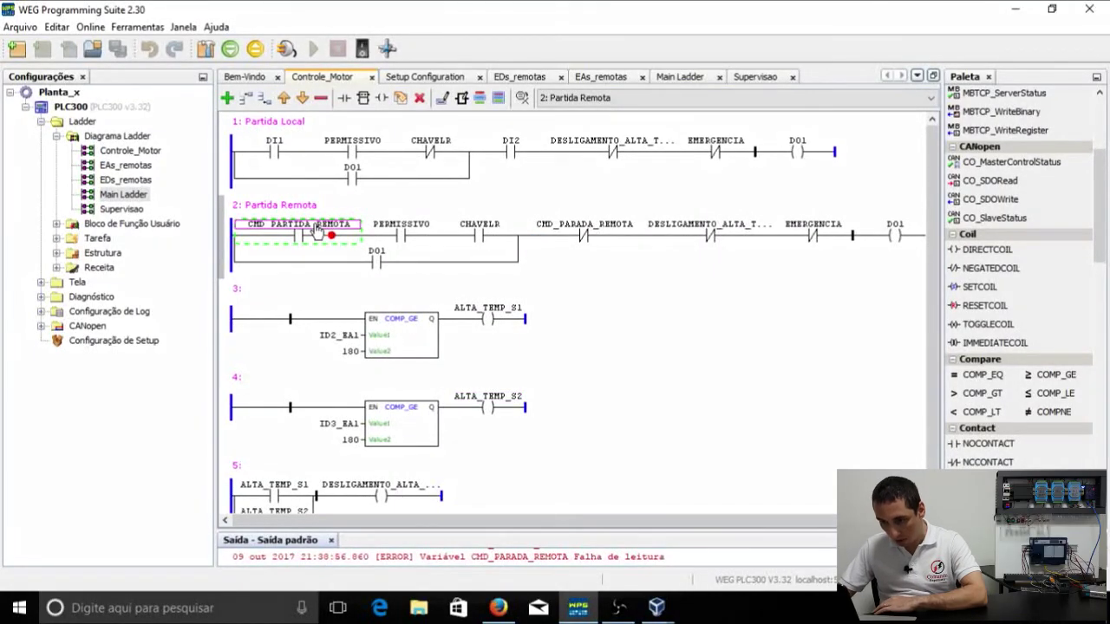
click(318, 225)
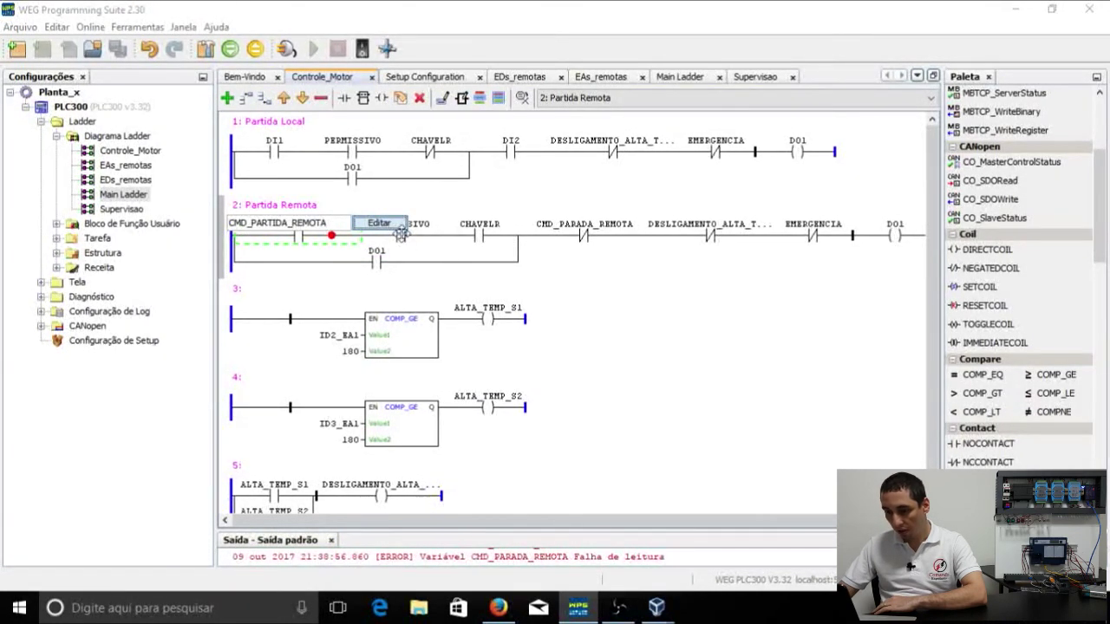
click(397, 227)
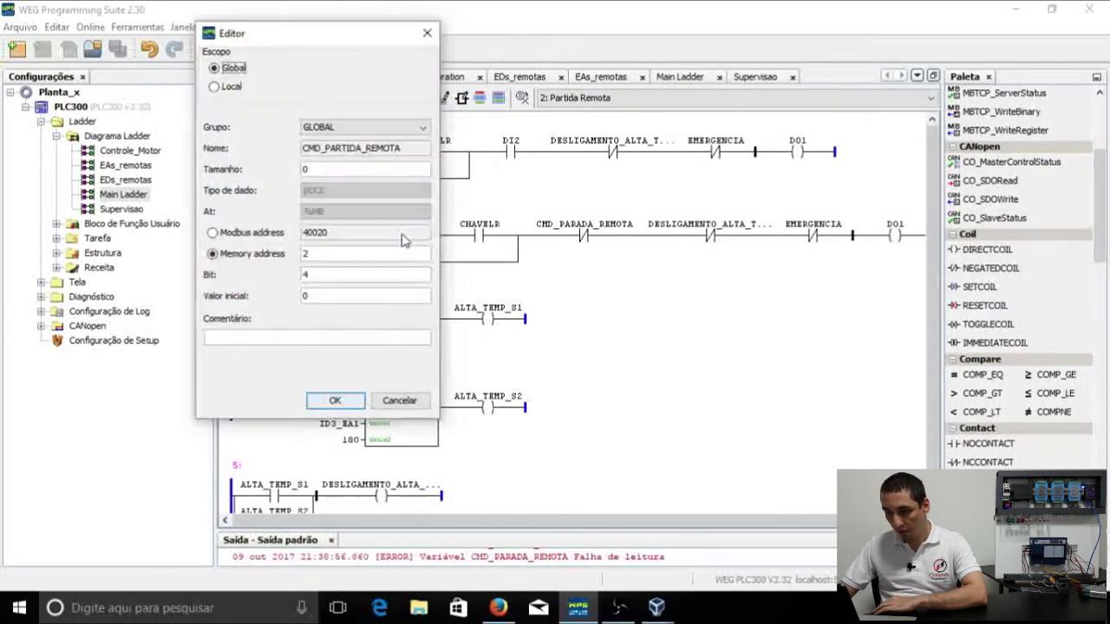
click(400, 401)
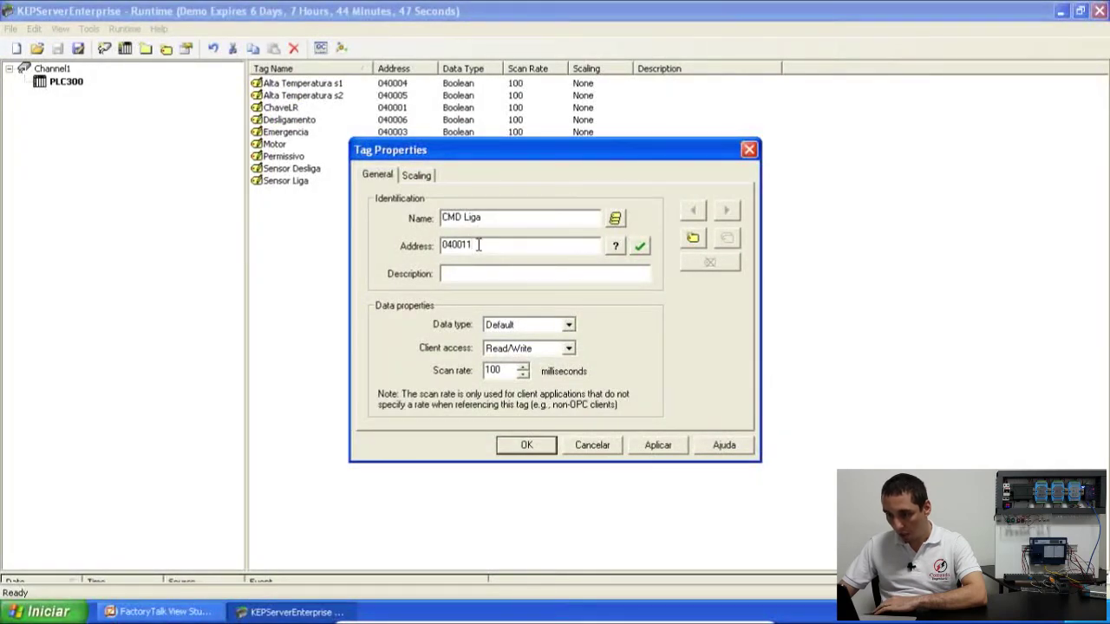
Back in KEPServerEnterprise, set the CMD Liga tag's address to 040021 and create the tag
drag(476, 245, 462, 245)
text(21)
click(529, 445)
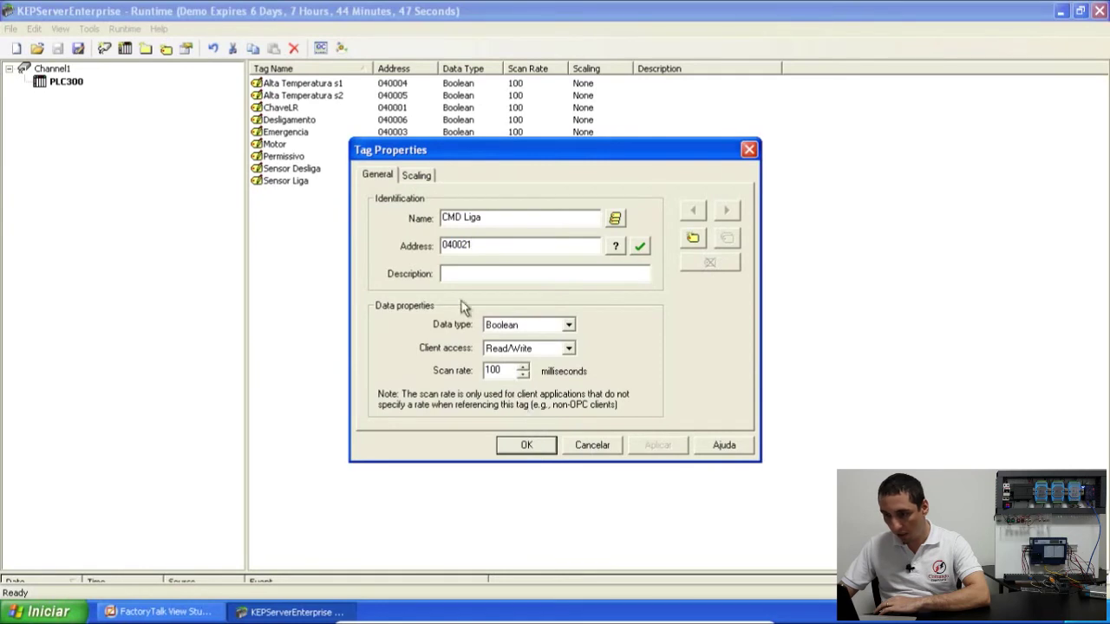
Add a tag named CMD Desliga with address 040022 to PLC300, keeping the default data properties
click(166, 49)
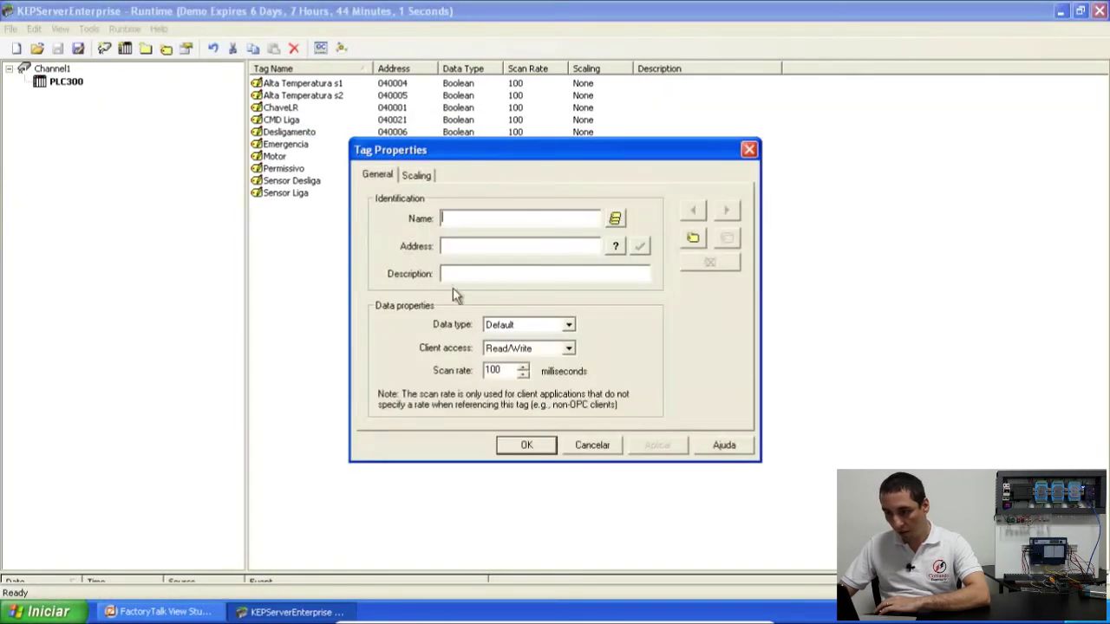
text(CMD D)
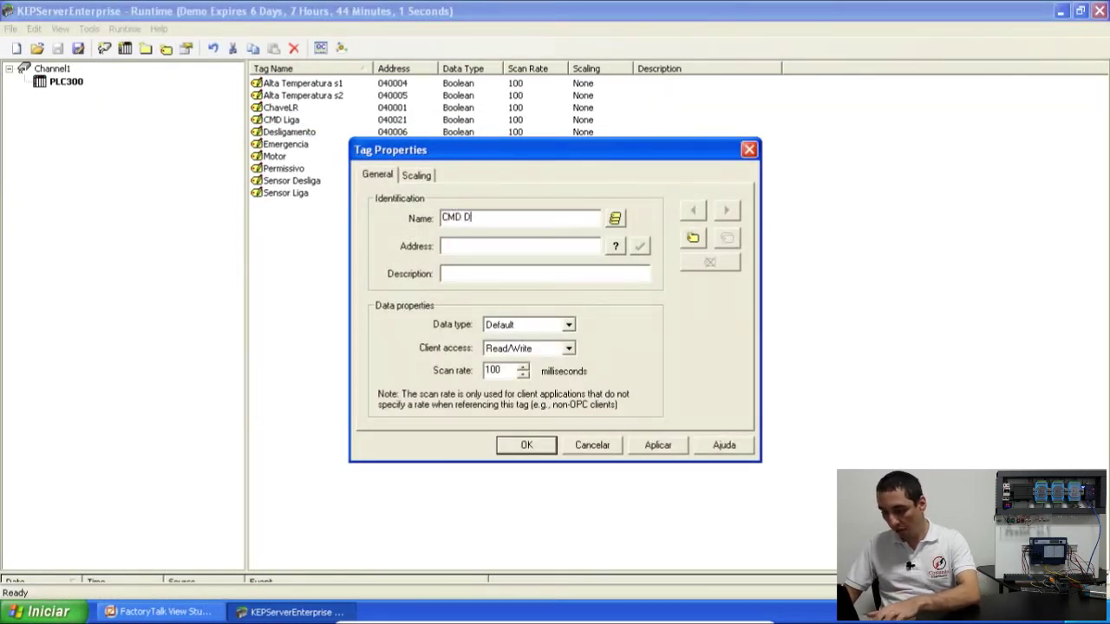
text(040022)
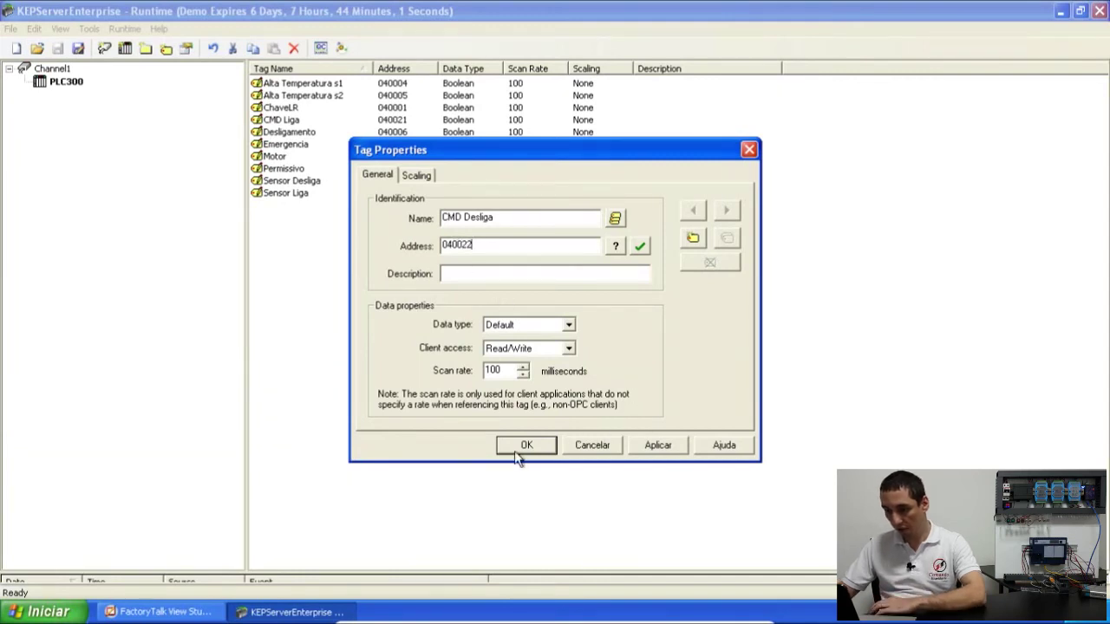
click(521, 447)
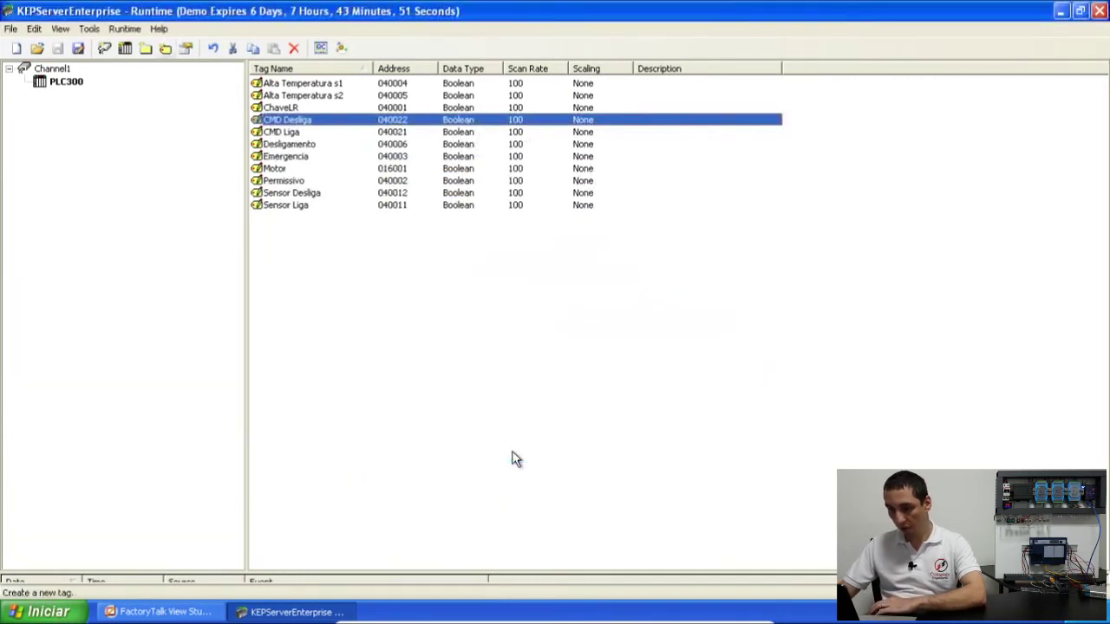
Add a tag named Sensor 1 with address 008051 to PLC300, keeping the default data properties
click(166, 48)
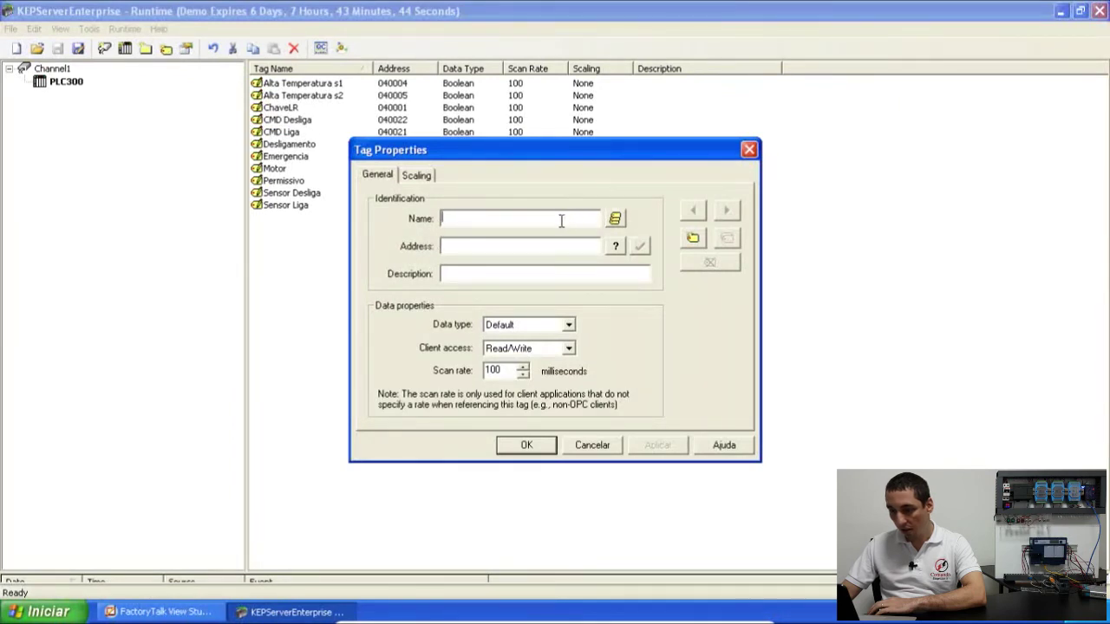
text(Sensor 1)
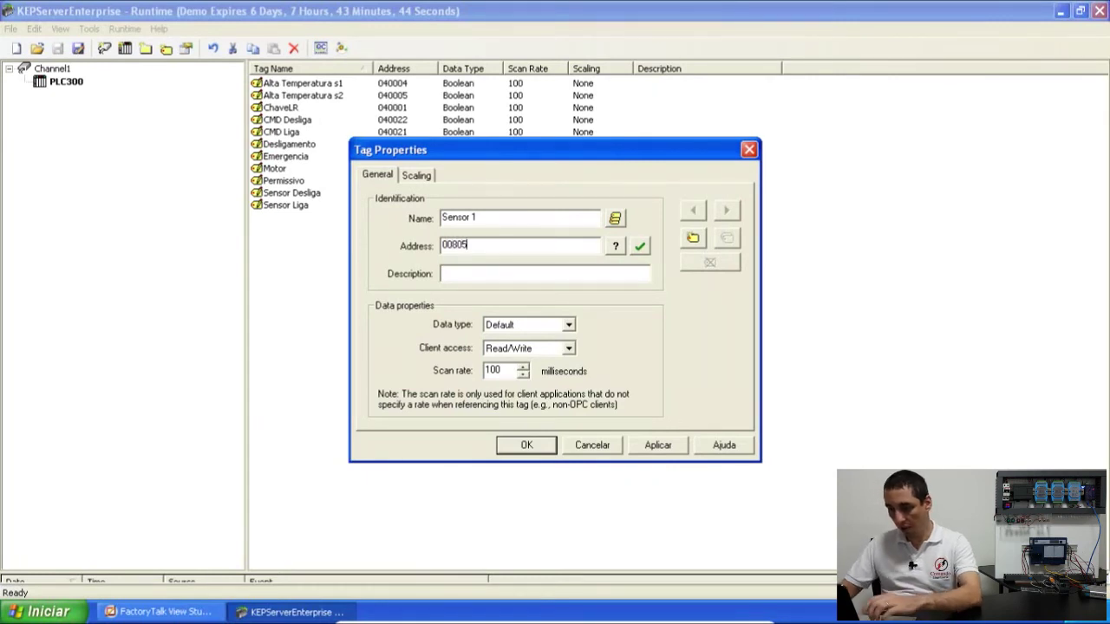
click(526, 445)
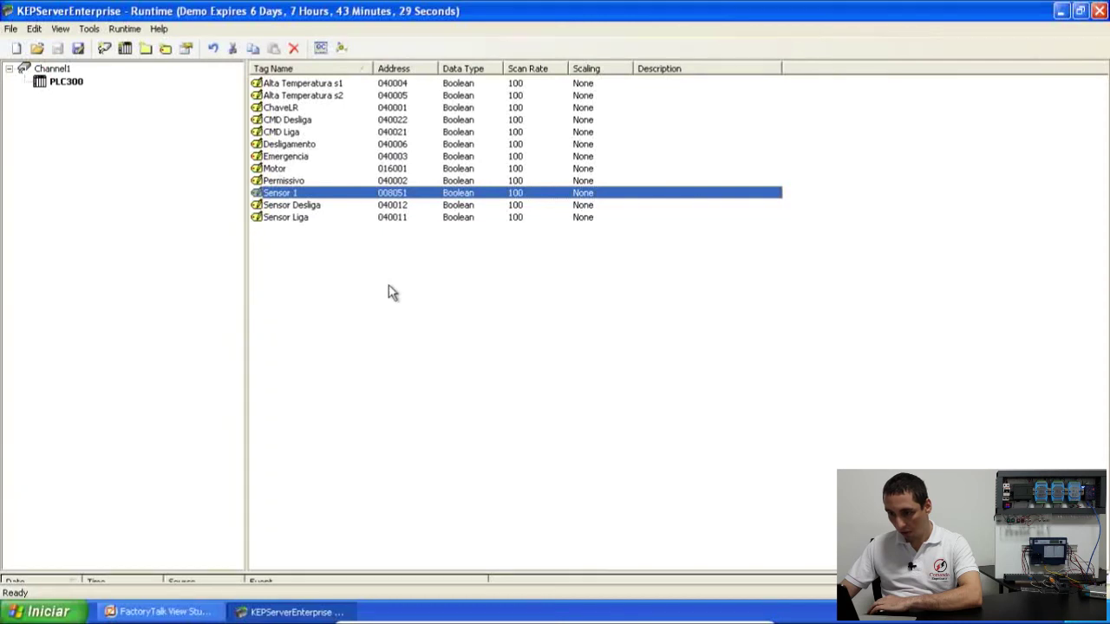
Add a tag named Sensor 2 with address 008052 to PLC300, keeping the default data properties
click(166, 51)
text(Sensor 2)
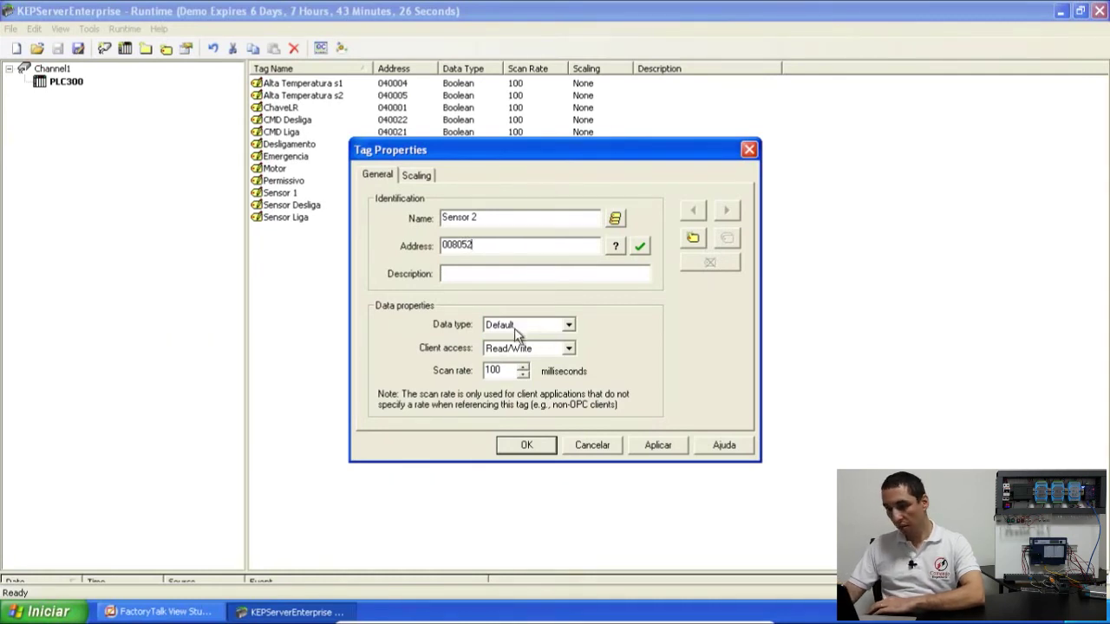
click(525, 445)
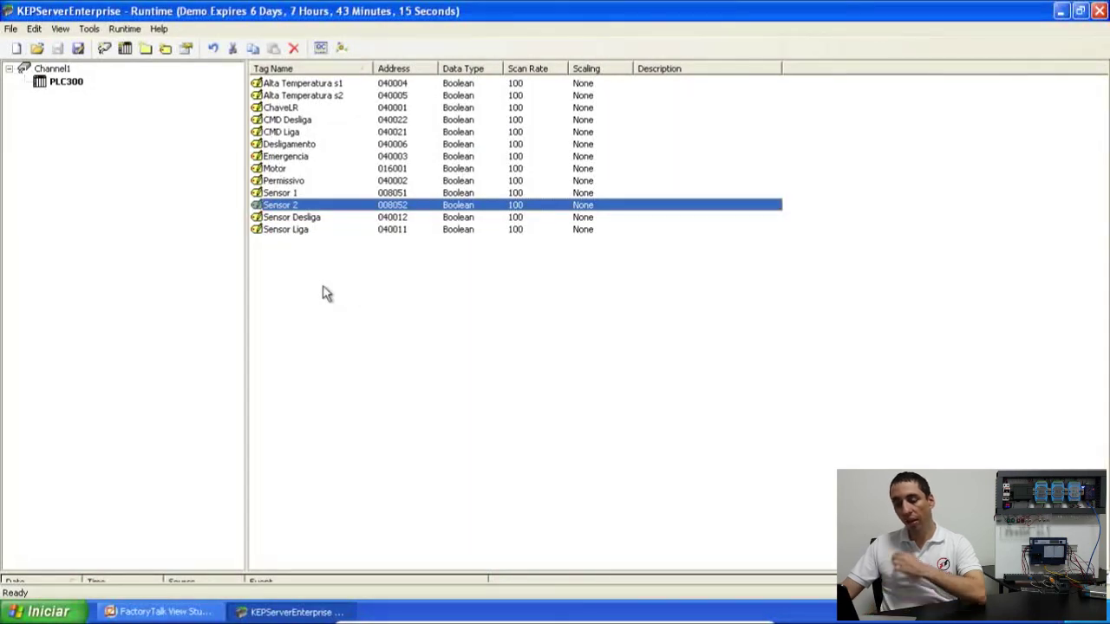
Check the value and quality of the Channel1.PLC300 tags, including the new command and sensor tags, in OPC Quick Client and close it without saving
click(88, 28)
click(105, 68)
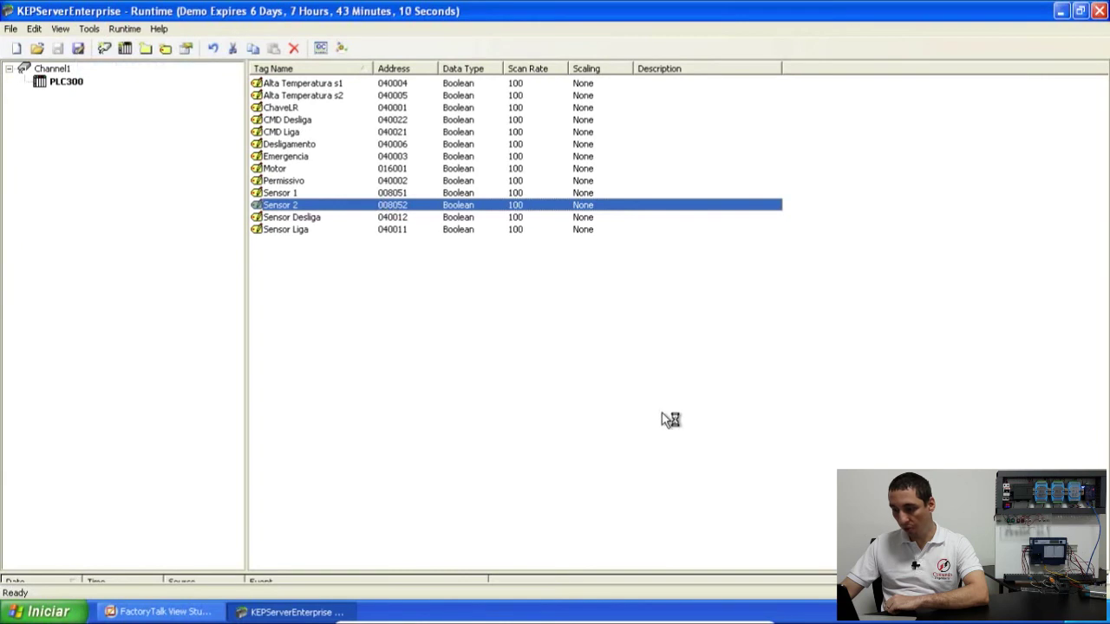
click(102, 130)
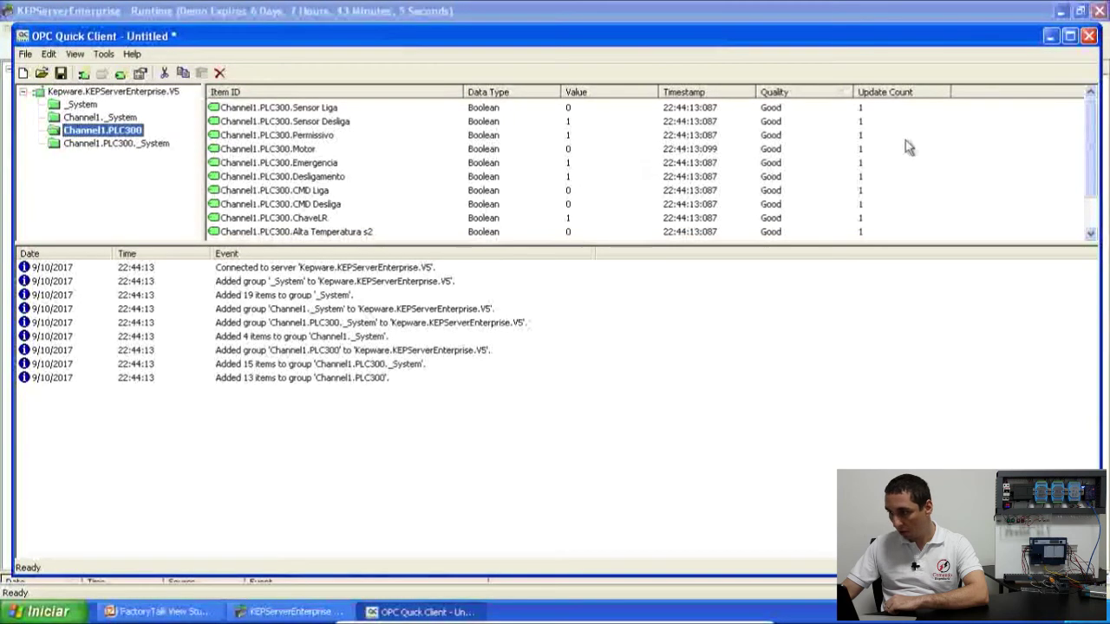
drag(1083, 144, 932, 188)
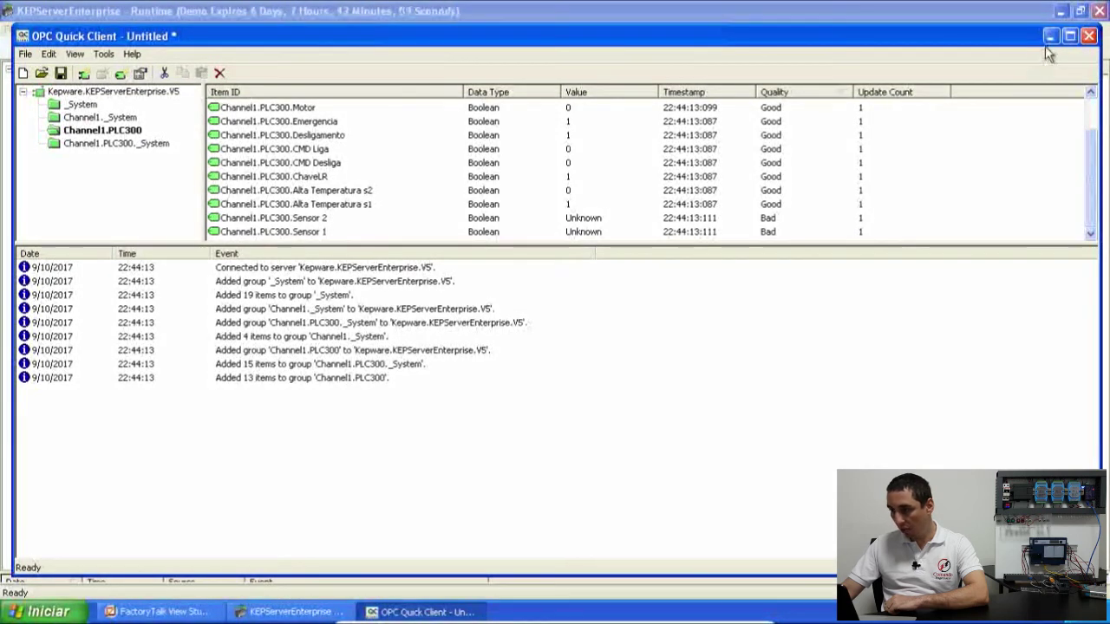
click(1090, 35)
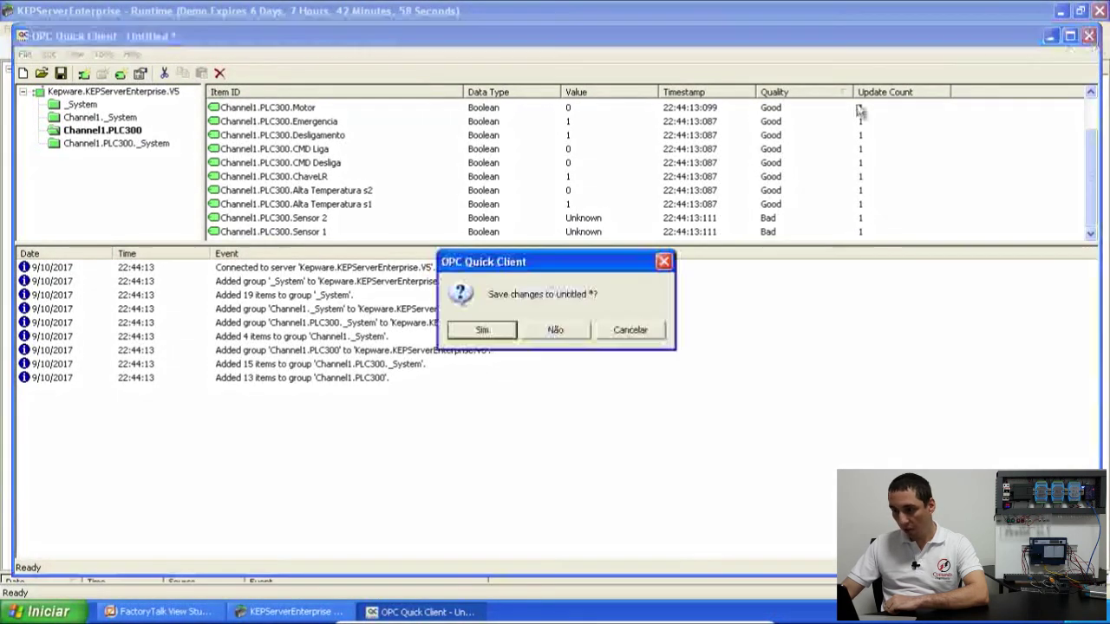
click(551, 332)
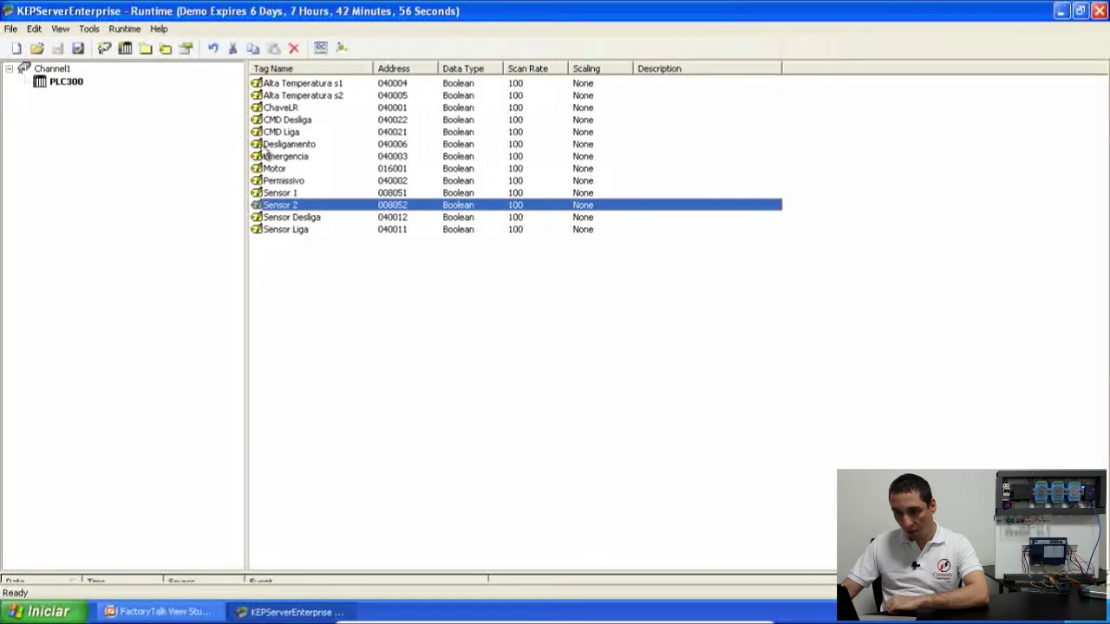
Change the address of the Sensor 1 tag to 108051
double_click(282, 194)
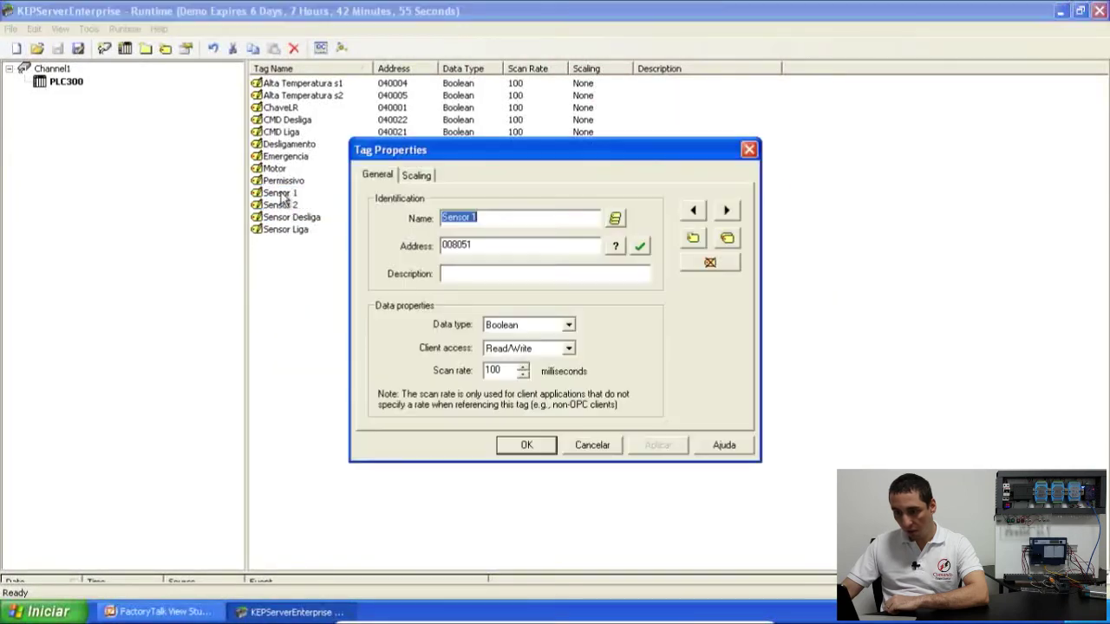
click(451, 245)
key(BackSpace)
text(1)
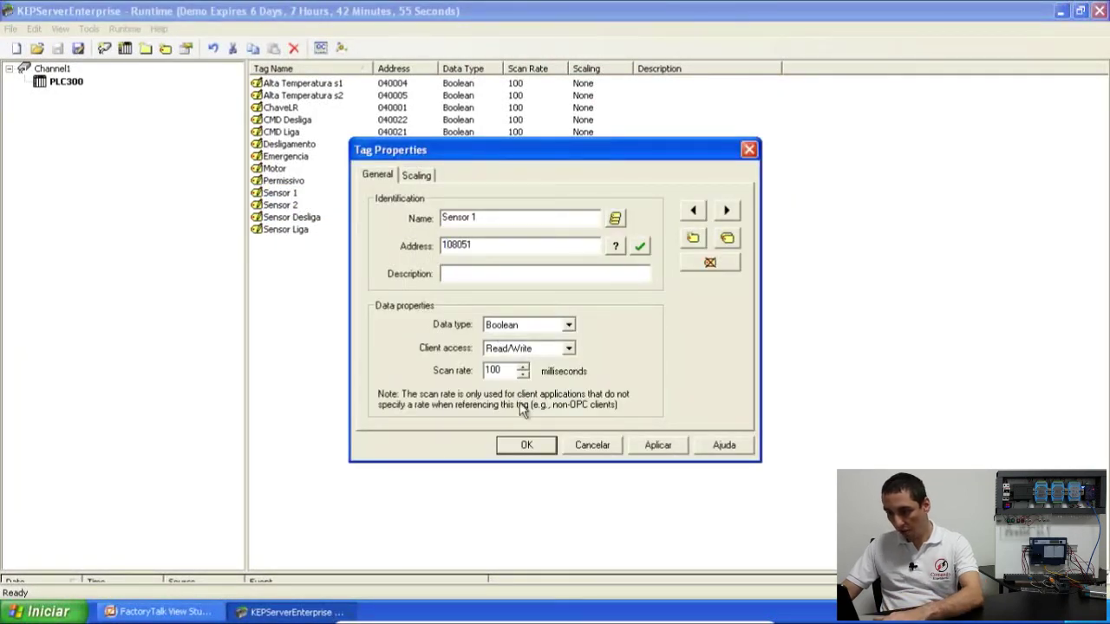
click(531, 445)
Change the address of the Sensor 2 tag to 108052
double_click(286, 204)
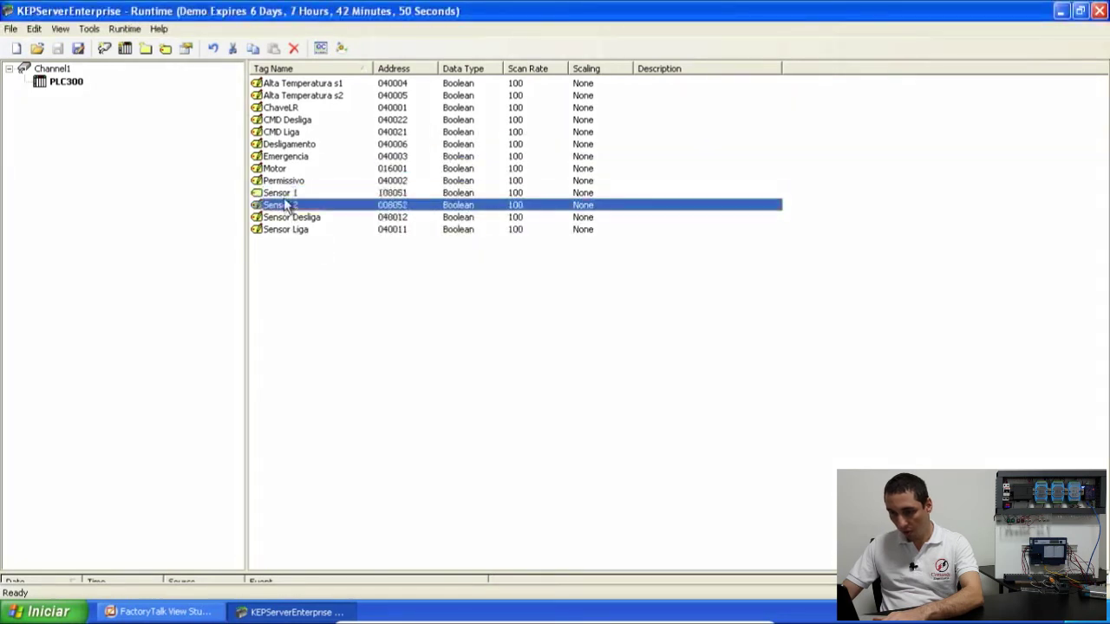
click(449, 246)
key(BackSpace)
text(108052)
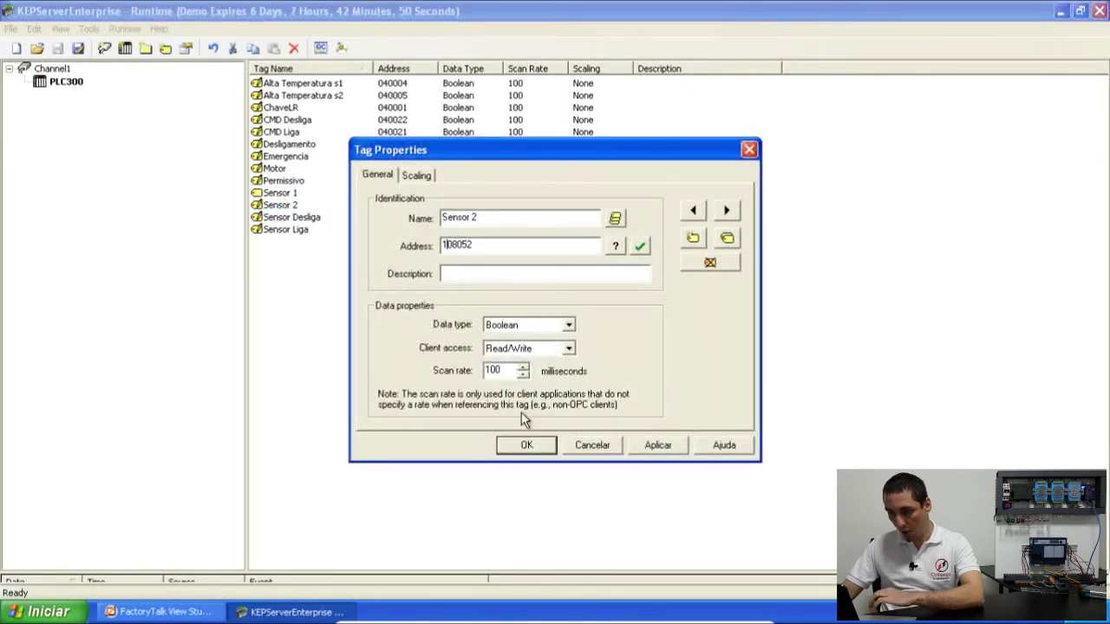
click(528, 445)
Recheck the quality of the readdressed Sensor 1 and Sensor 2 tags in OPC Quick Client, and close the client without saving
click(90, 29)
click(138, 67)
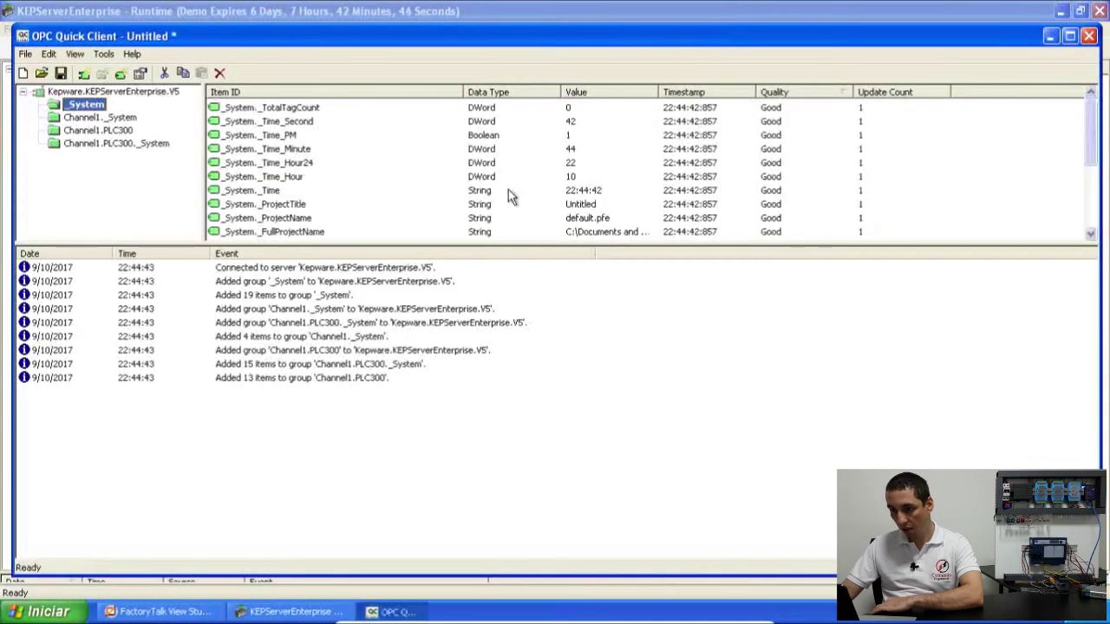
click(98, 130)
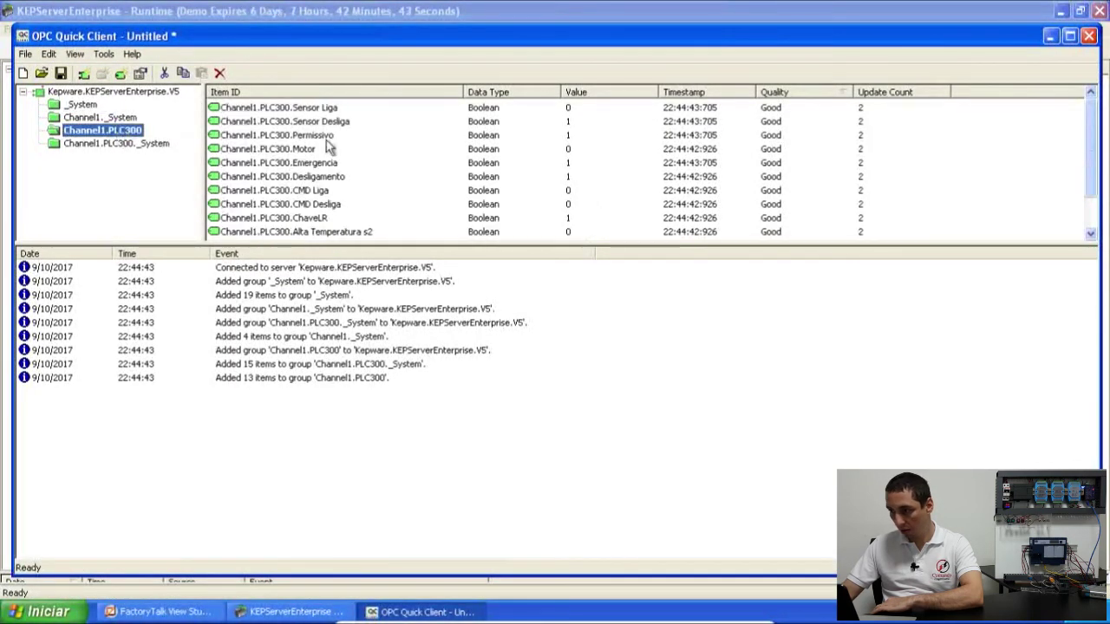
drag(1090, 145, 1091, 176)
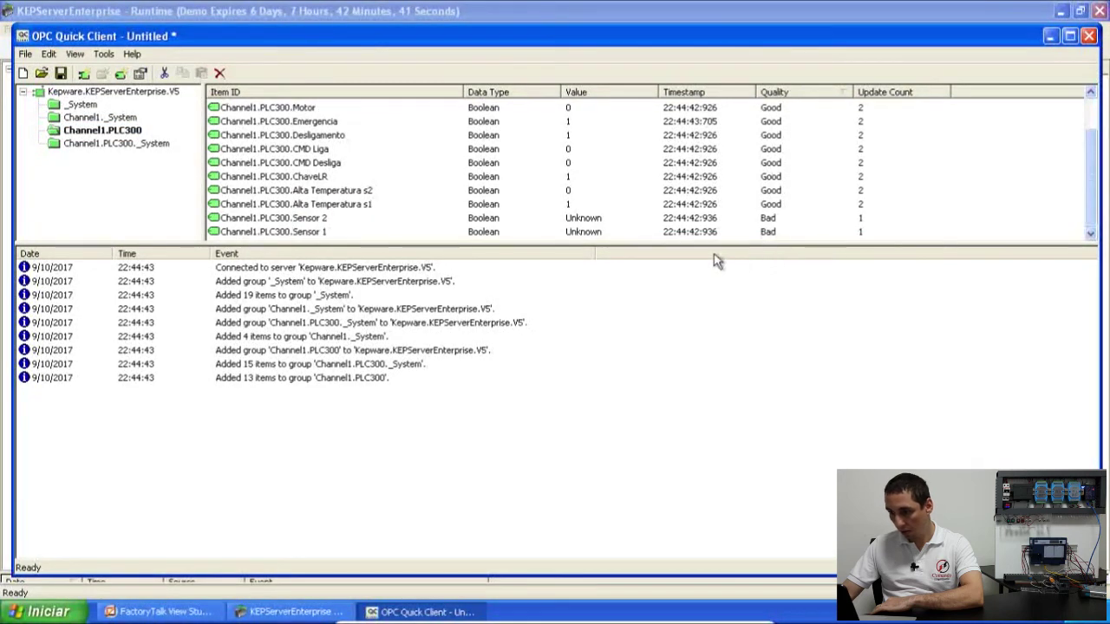
click(1090, 36)
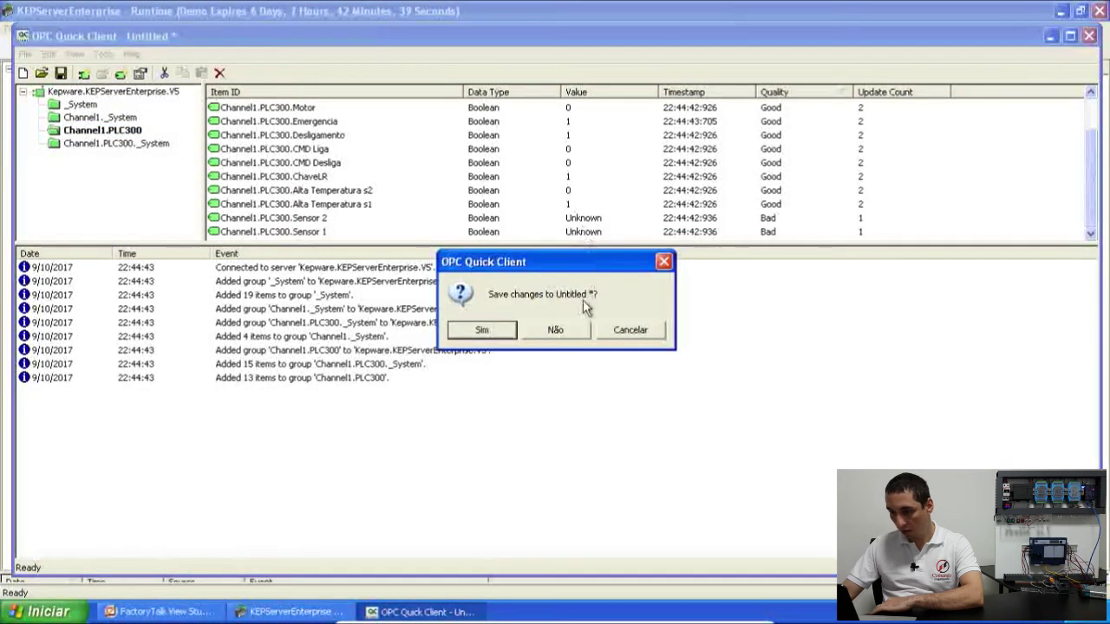
click(555, 397)
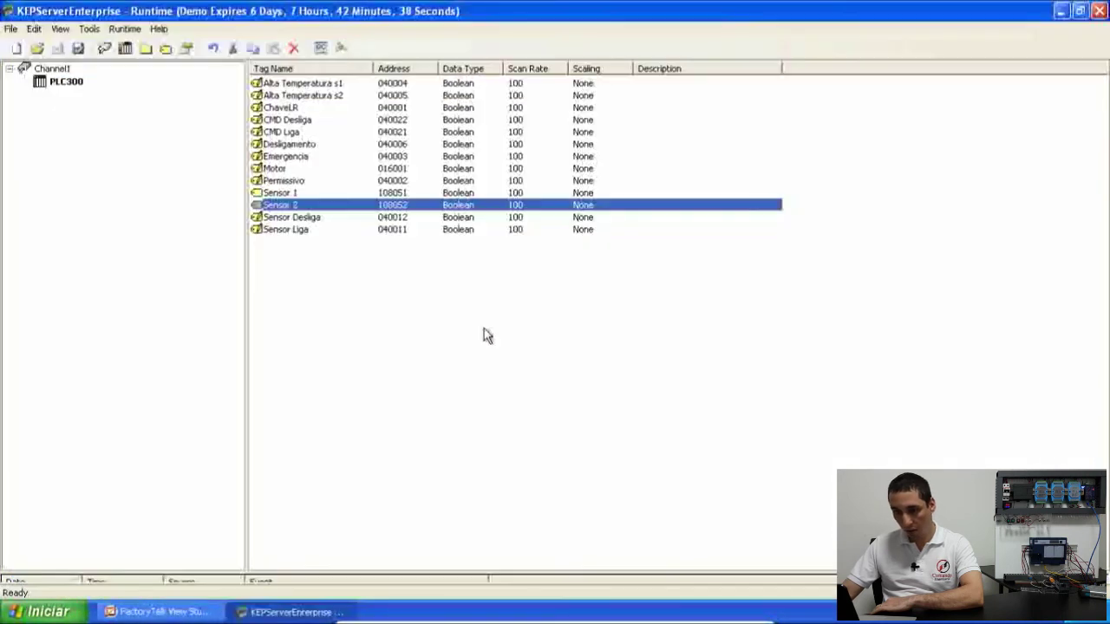
Try the addresses 408051 and 8051 for the Sensor 1 tag, and discard the edit
double_click(286, 192)
click(444, 245)
key(Delete)
text(408051)
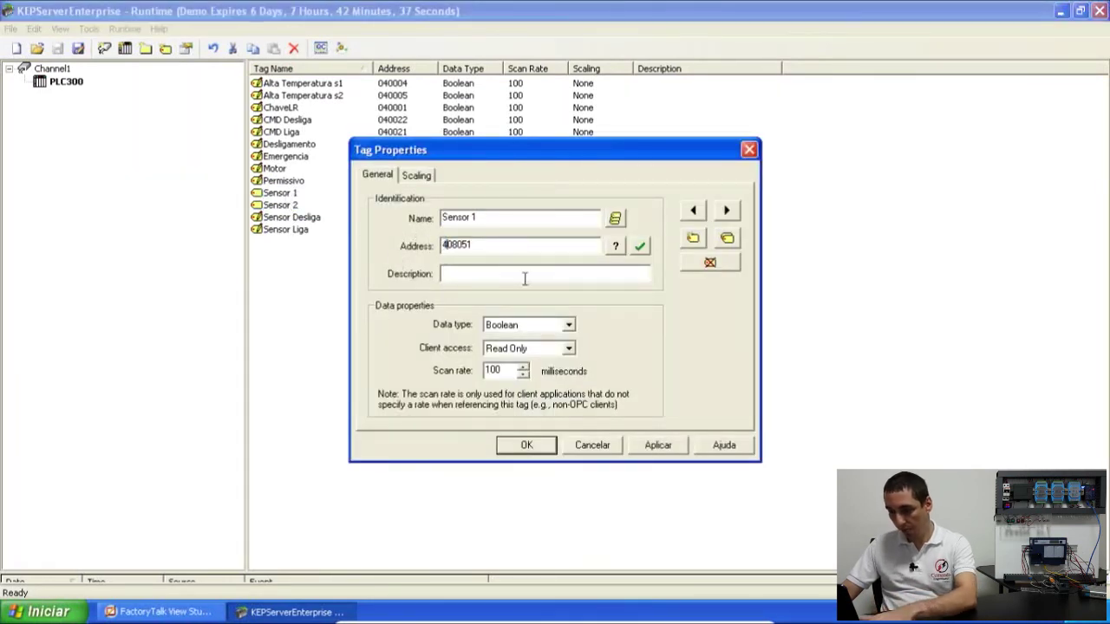
click(526, 448)
click(512, 355)
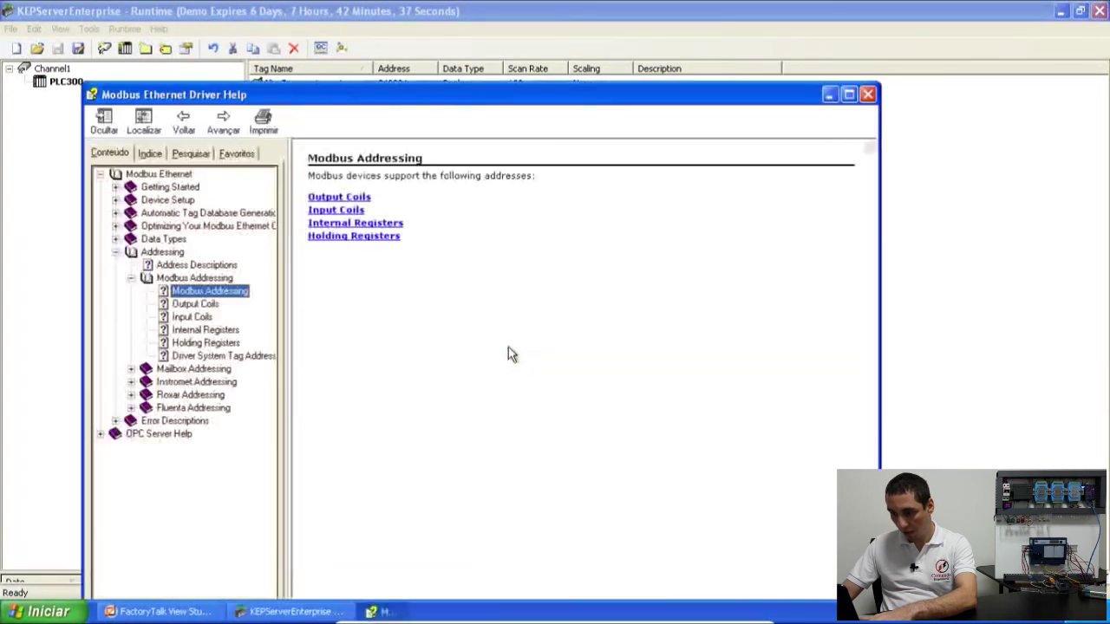
click(868, 94)
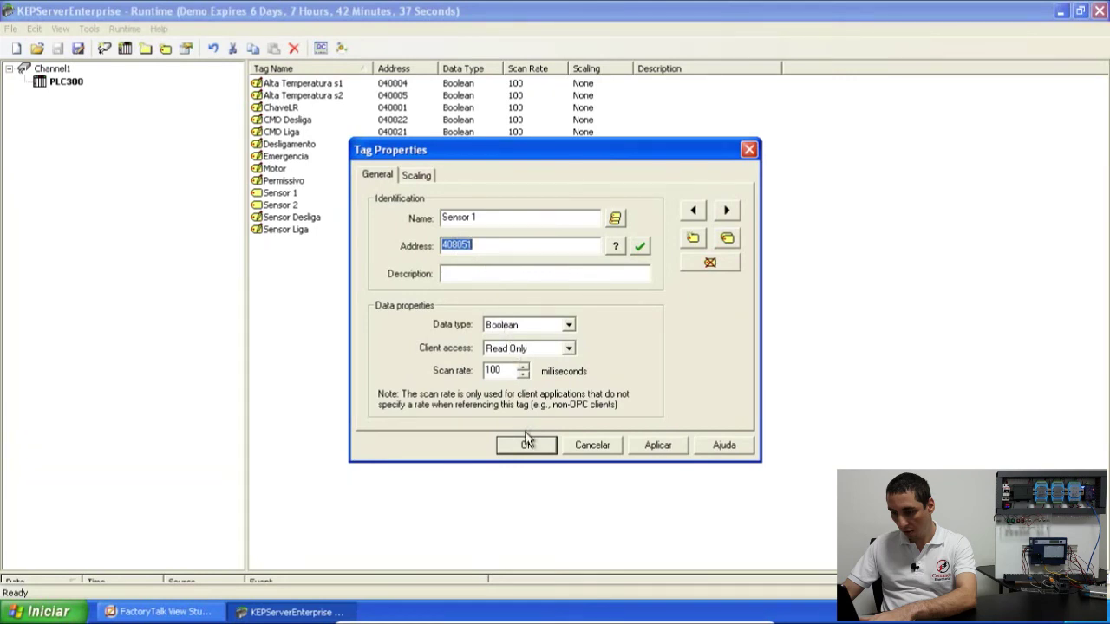
text(8)
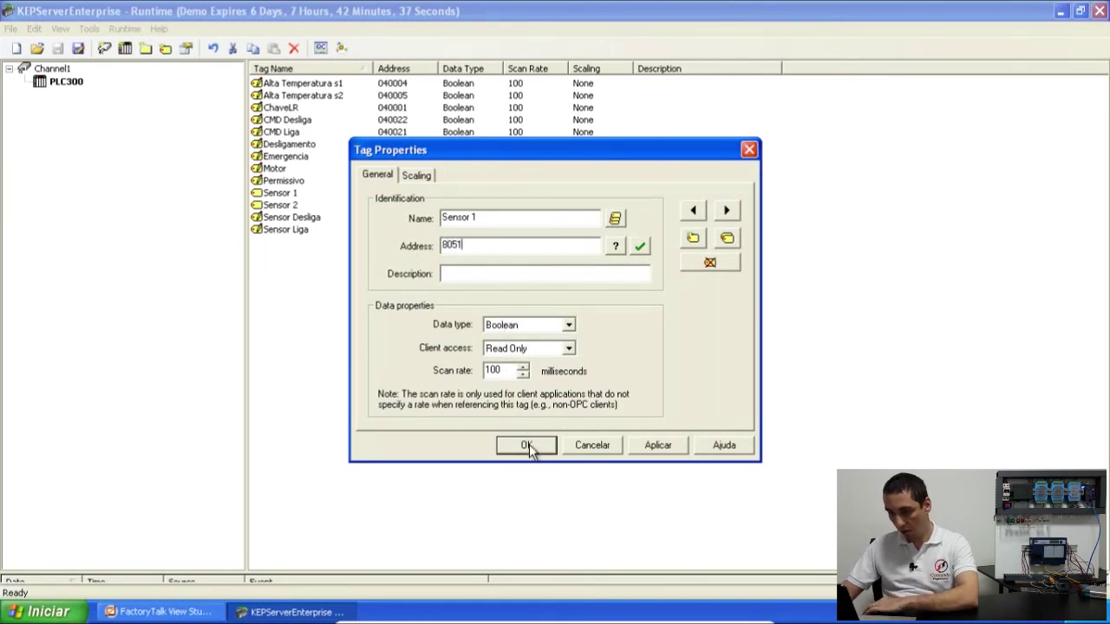
click(594, 445)
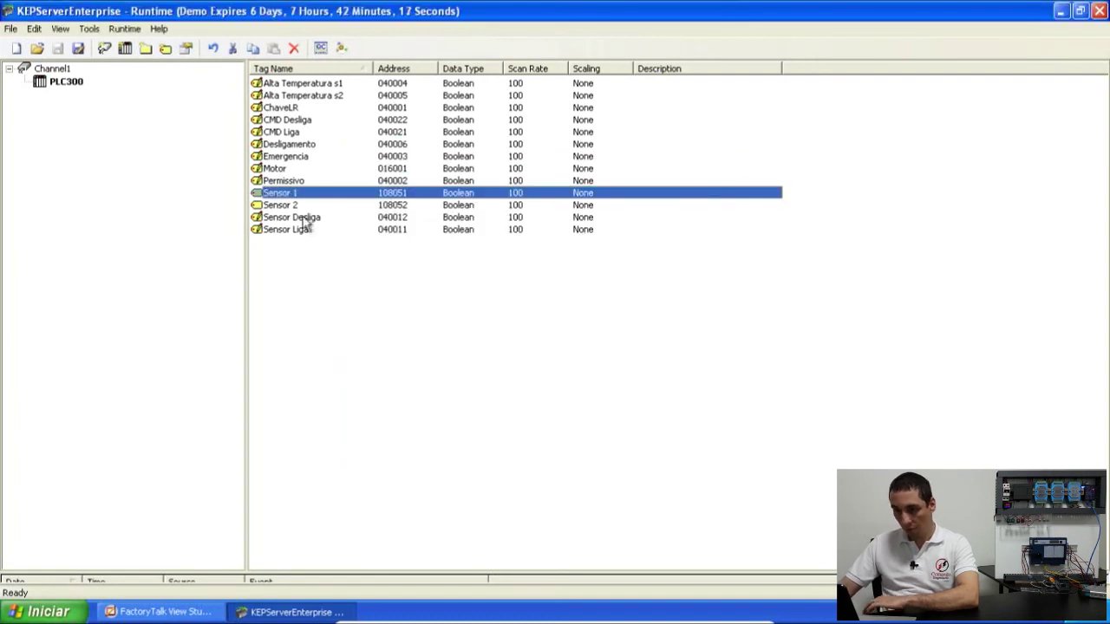
Delete the Sensor 1 and Sensor 2 tags from the PLC300 device
shift+click(286, 206)
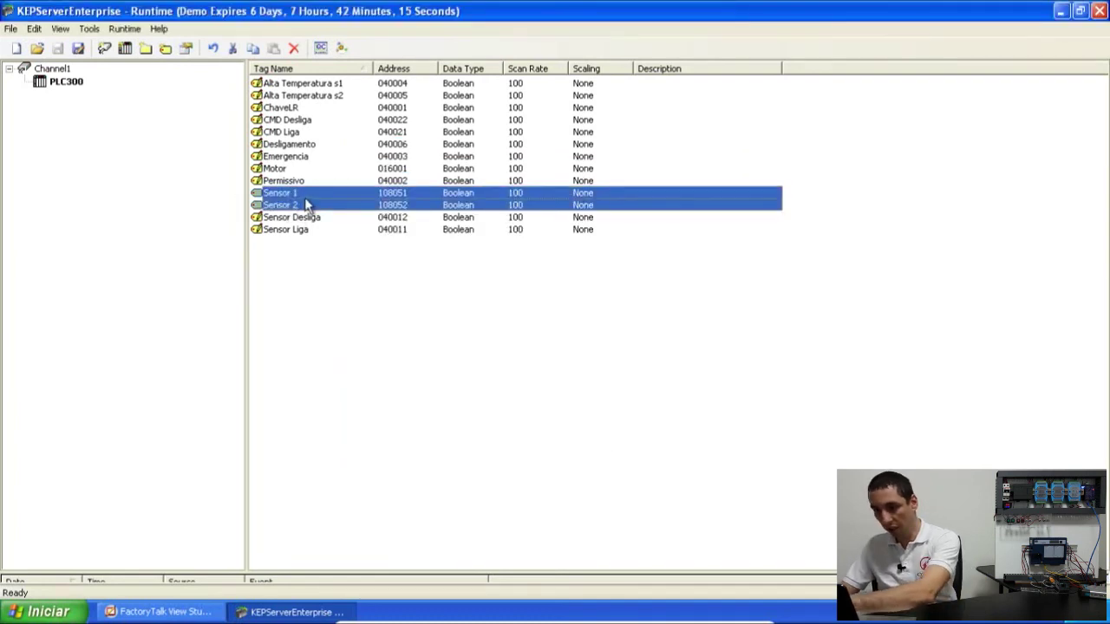
key(Delete)
click(533, 322)
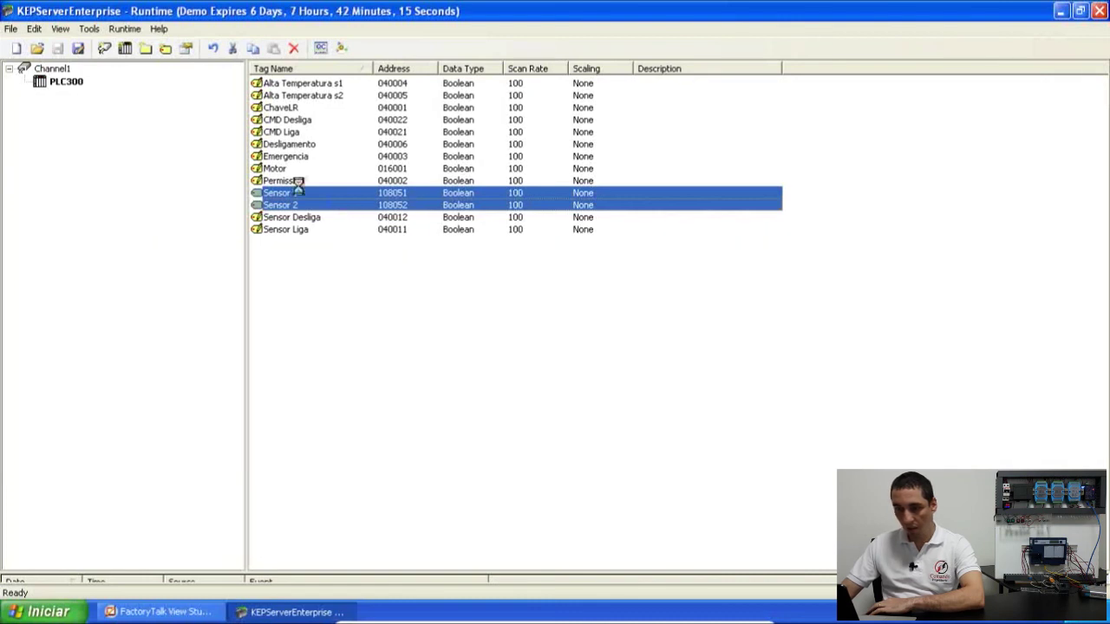
Create a new tag named Sensor 1 with address 408051, keeping the default data type and read/write access
click(165, 48)
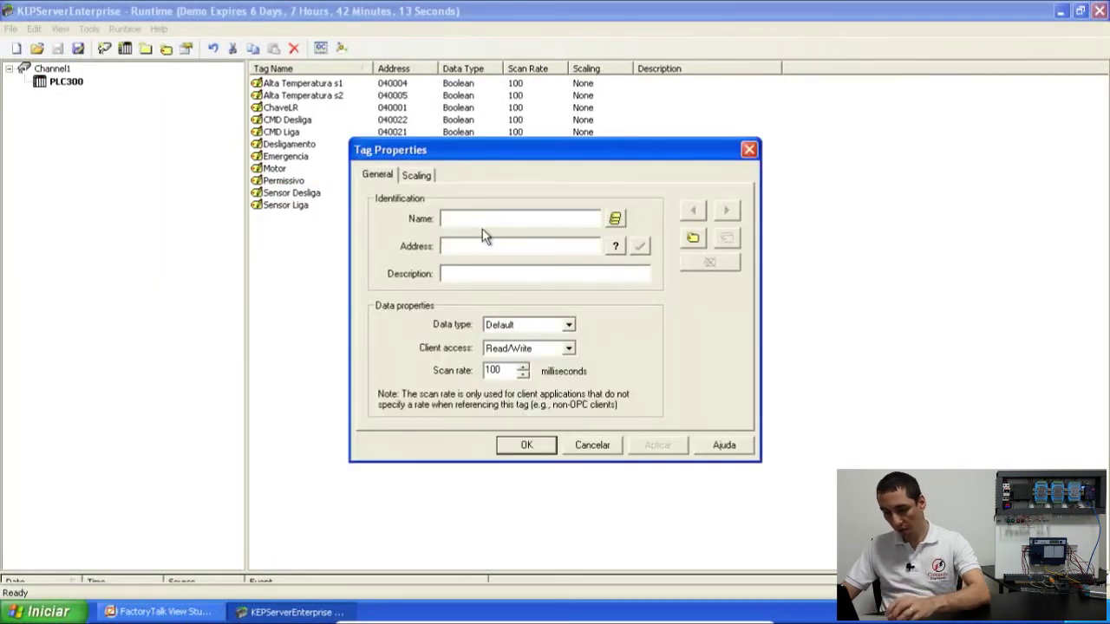
text(Sensor 1)
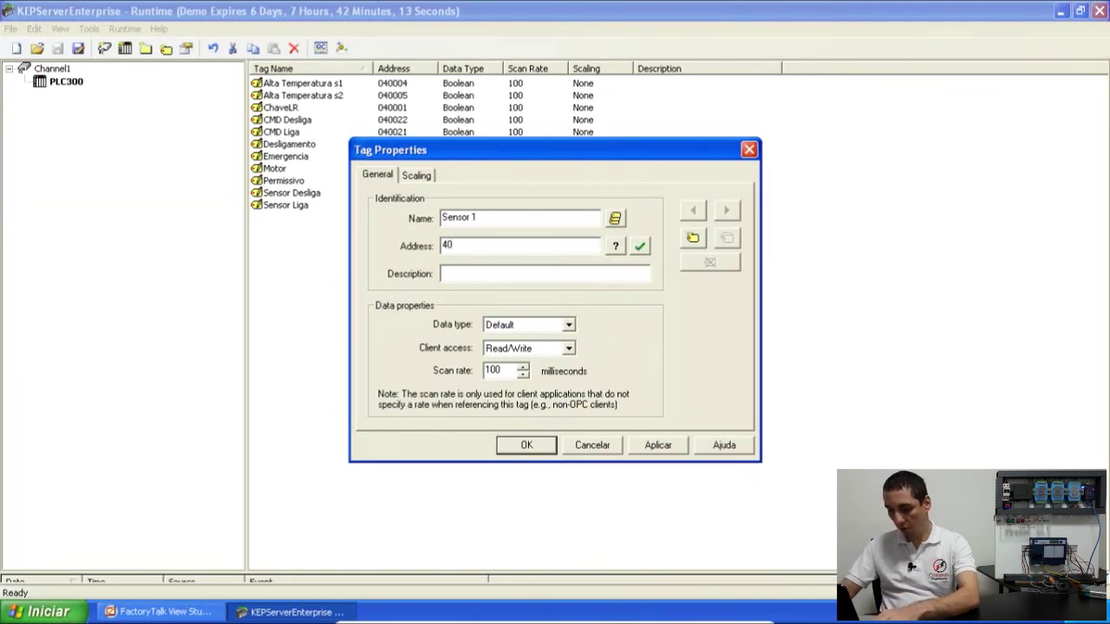
text(408051)
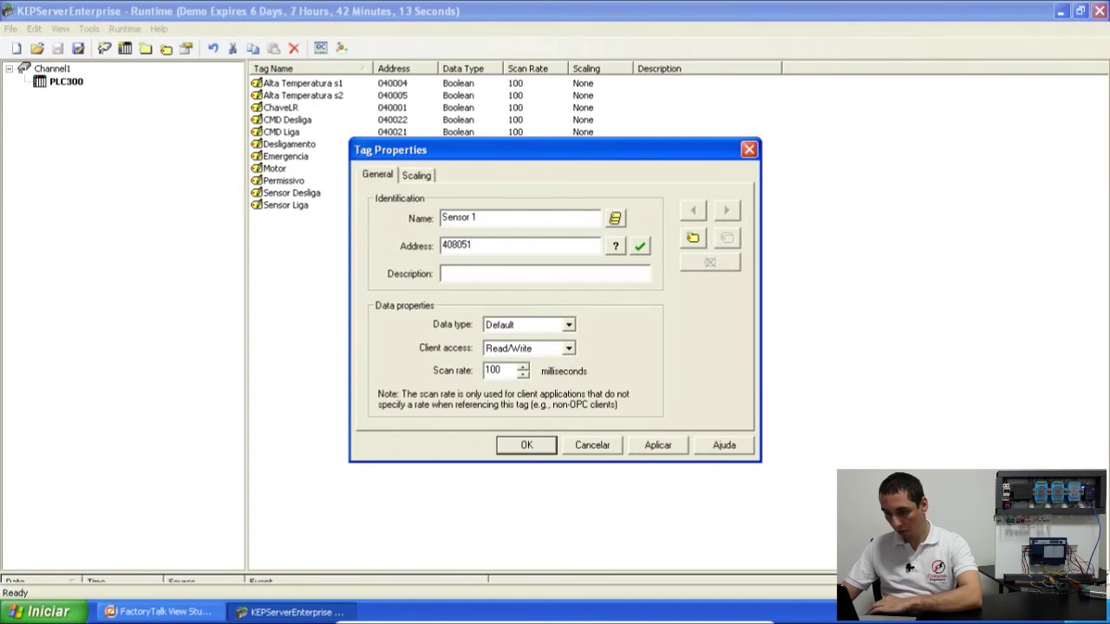
click(527, 445)
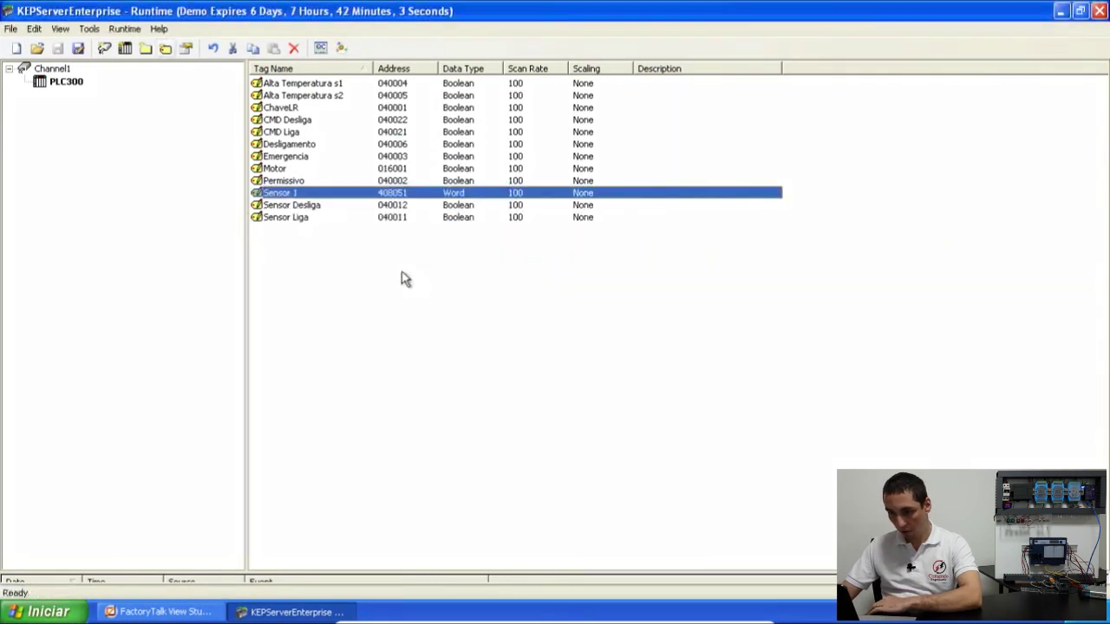
Check the quality of the Channel1.PLC300 tags, including the new Sensor 1, in OPC Quick Client, and close the client without saving
click(89, 28)
click(122, 70)
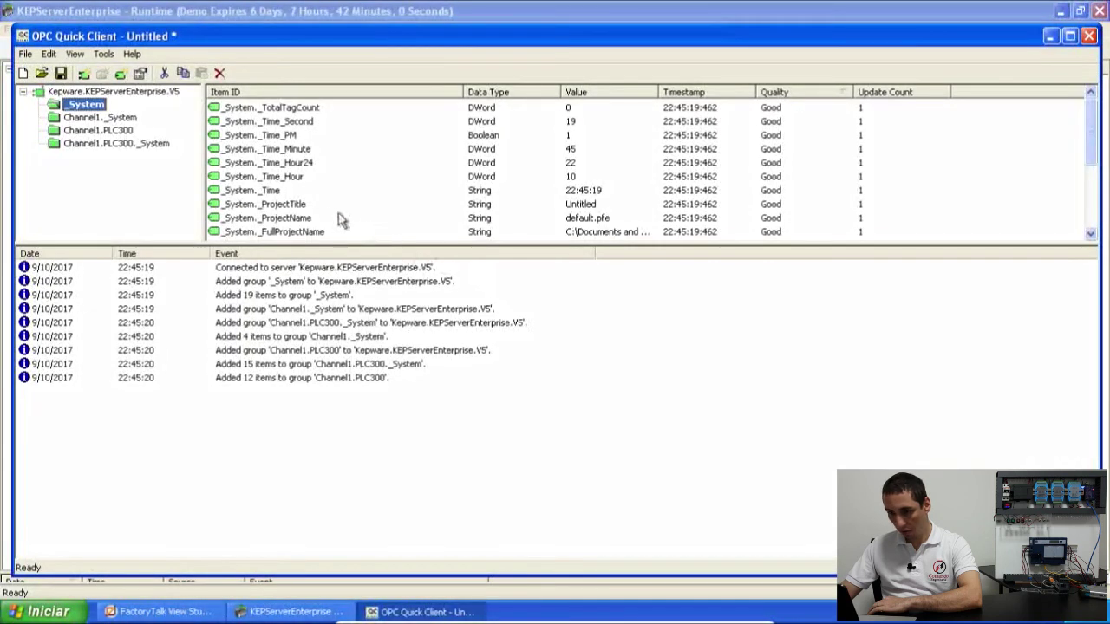
click(104, 130)
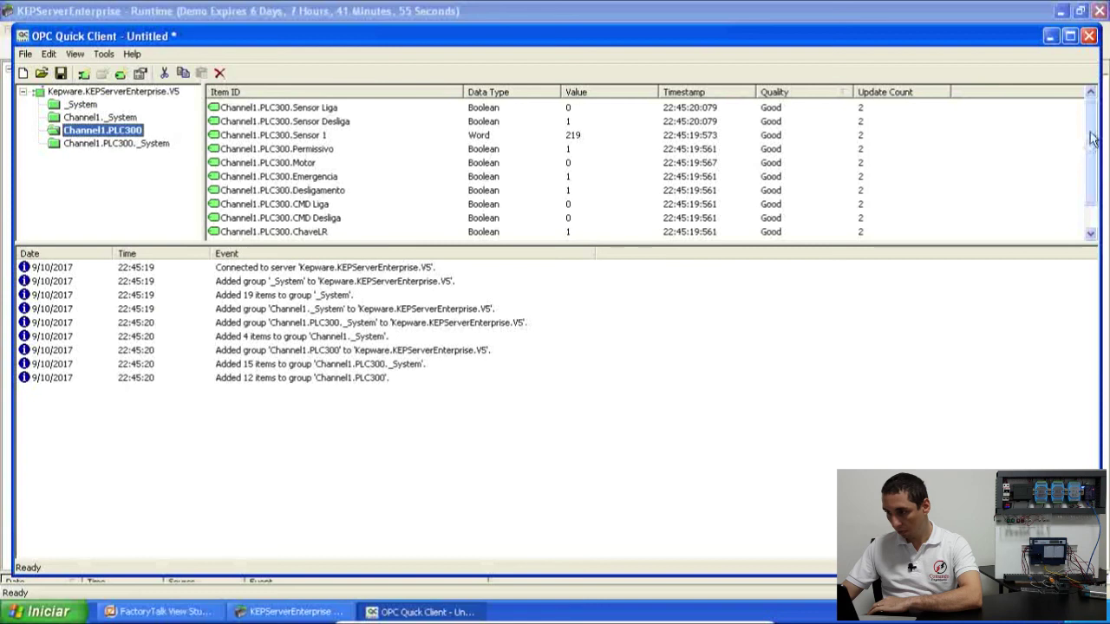
click(1093, 208)
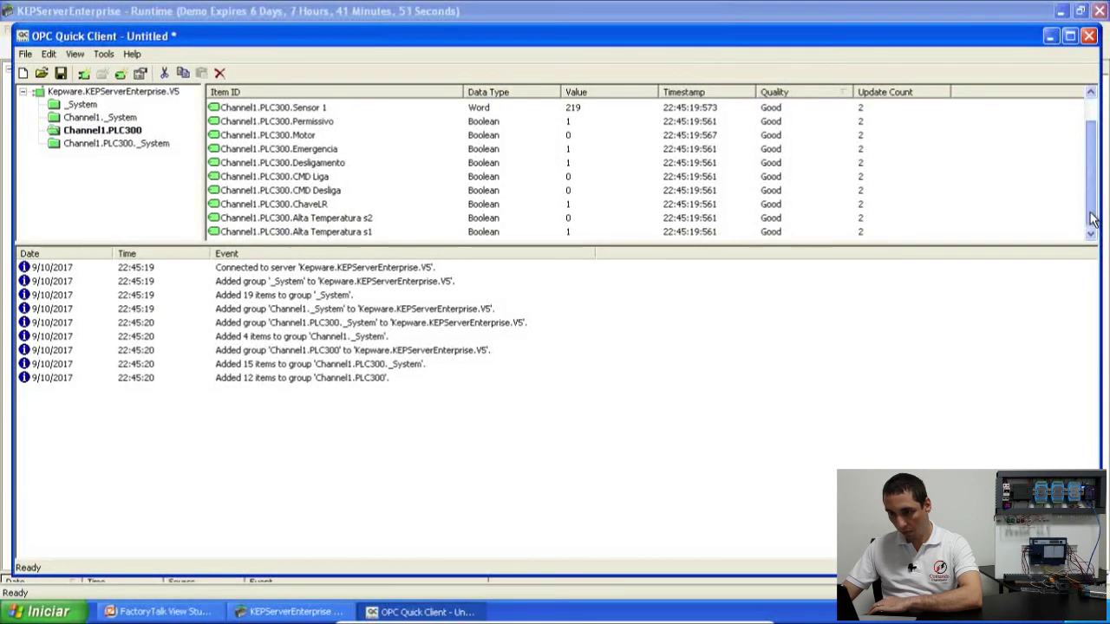
scroll(1093, 195, up, 1)
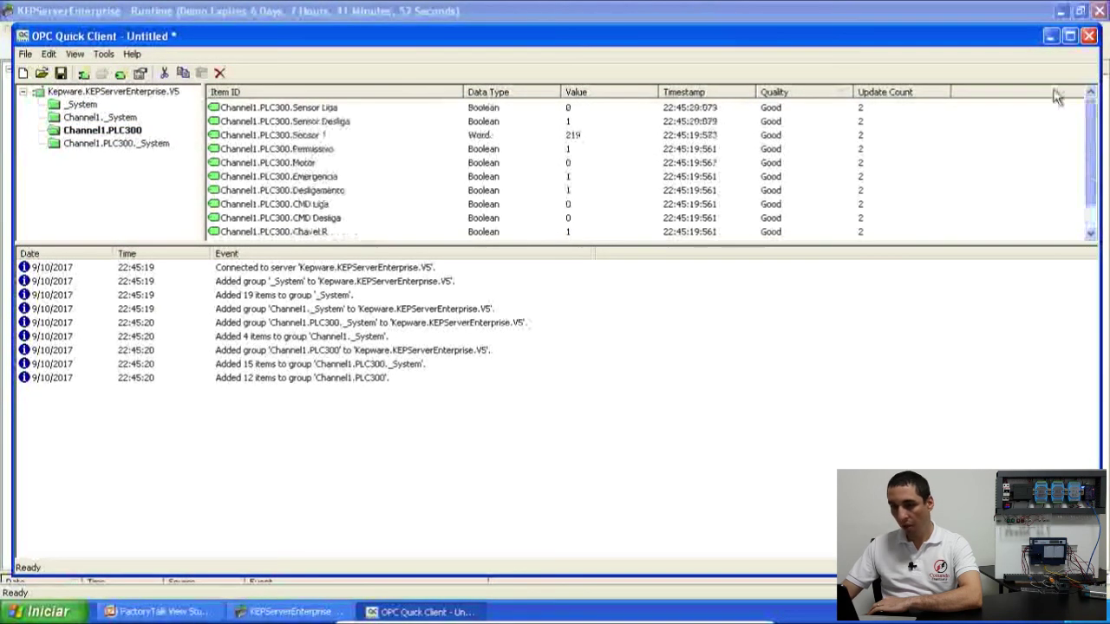
click(1089, 36)
click(557, 330)
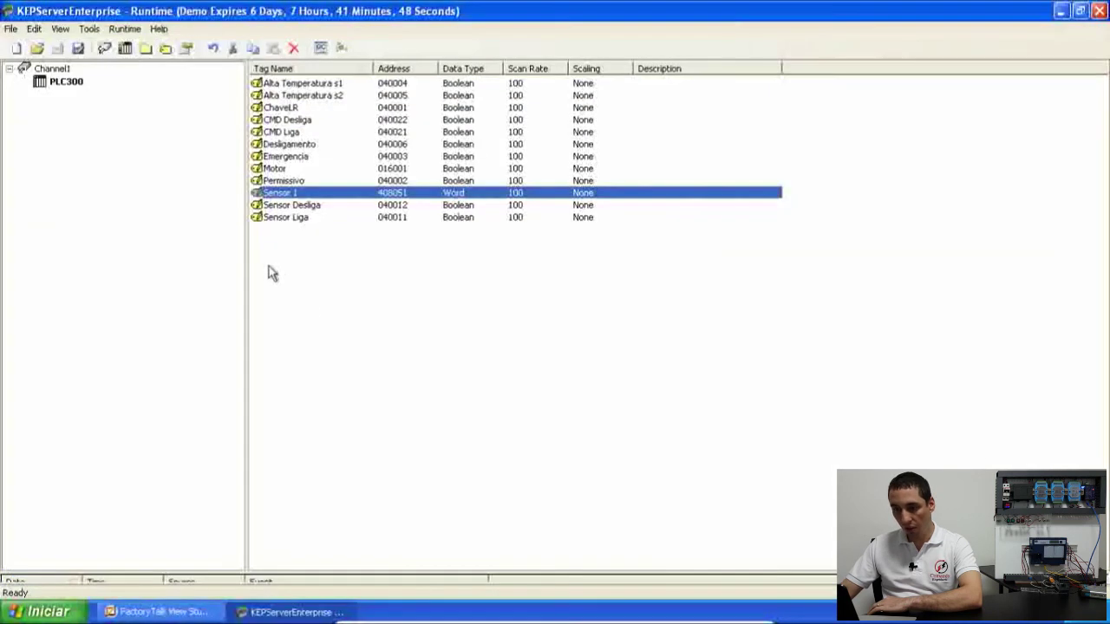
Create a new tag named Sensor 2 with address 408052, keeping the default data type and read/write access
click(166, 48)
text(Sensor 2)
click(465, 249)
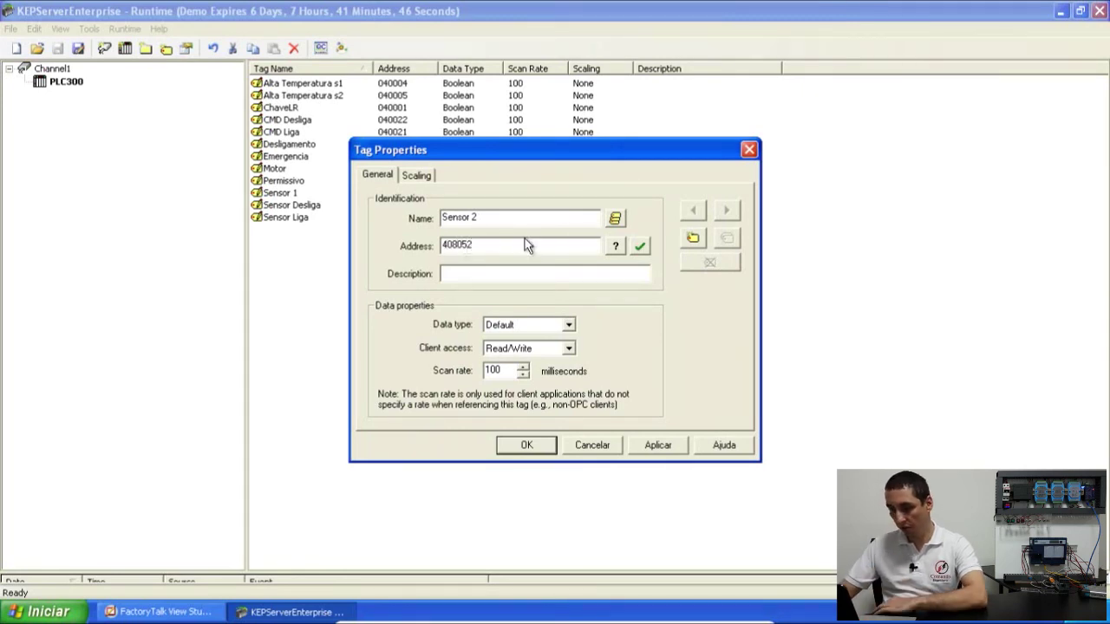
click(523, 446)
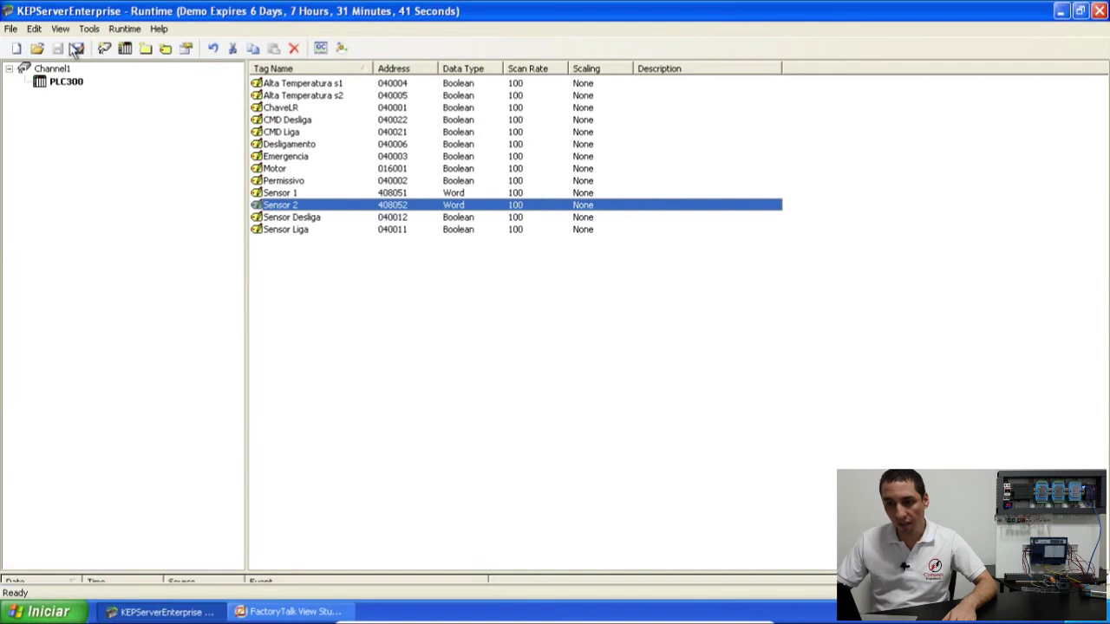
Launch OPC Quick Client and check the quality of all Channel1.PLC300 tags, including Sensor 1 and Sensor 2
click(89, 29)
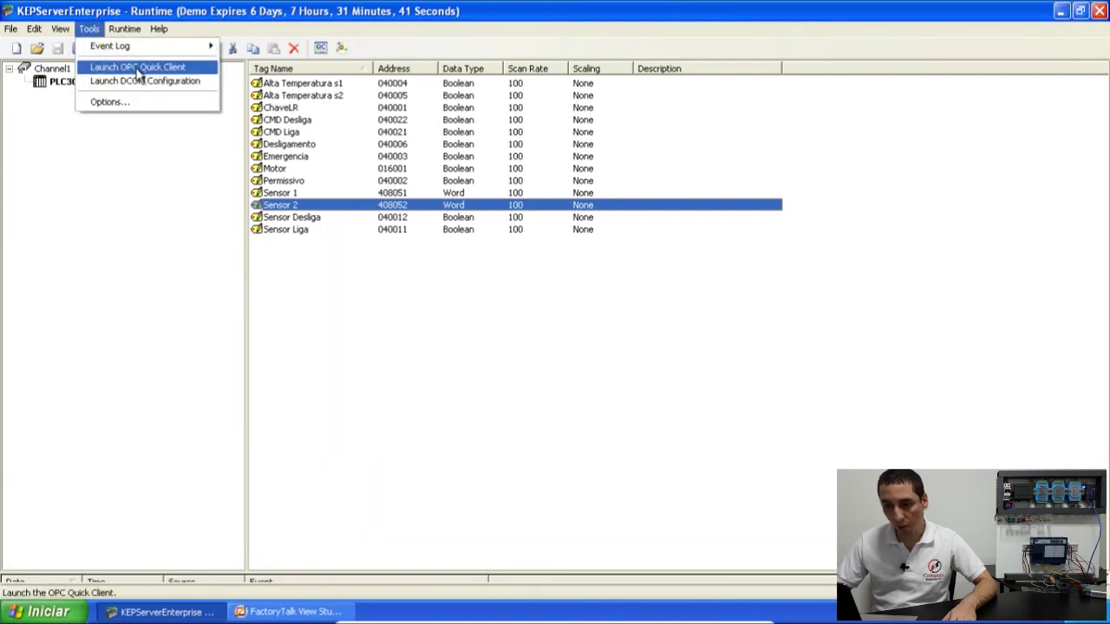
click(139, 67)
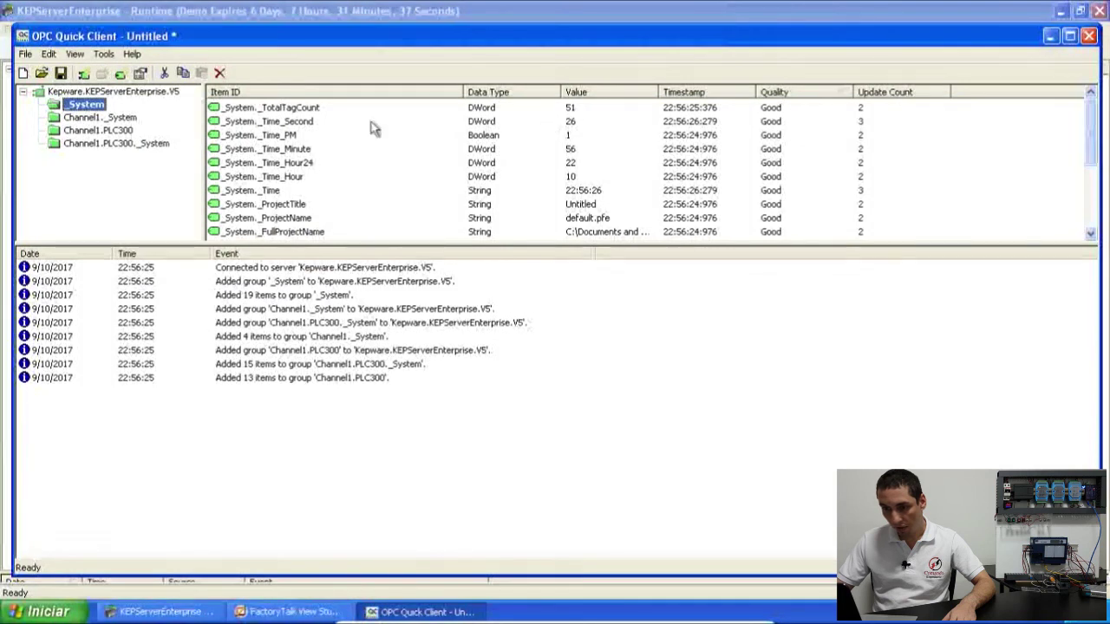
click(102, 130)
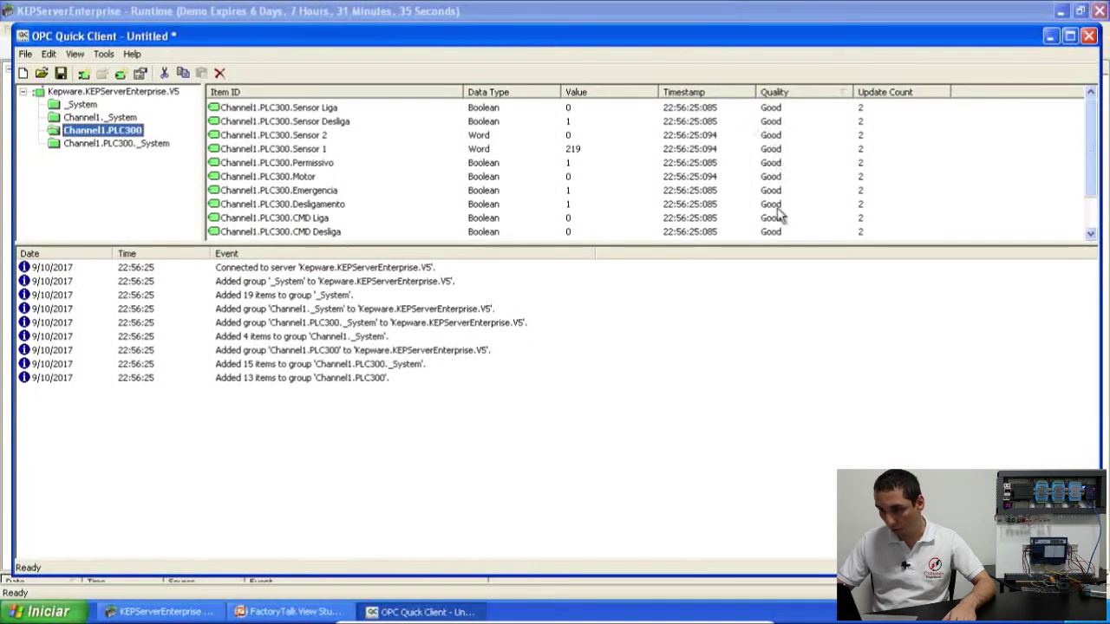